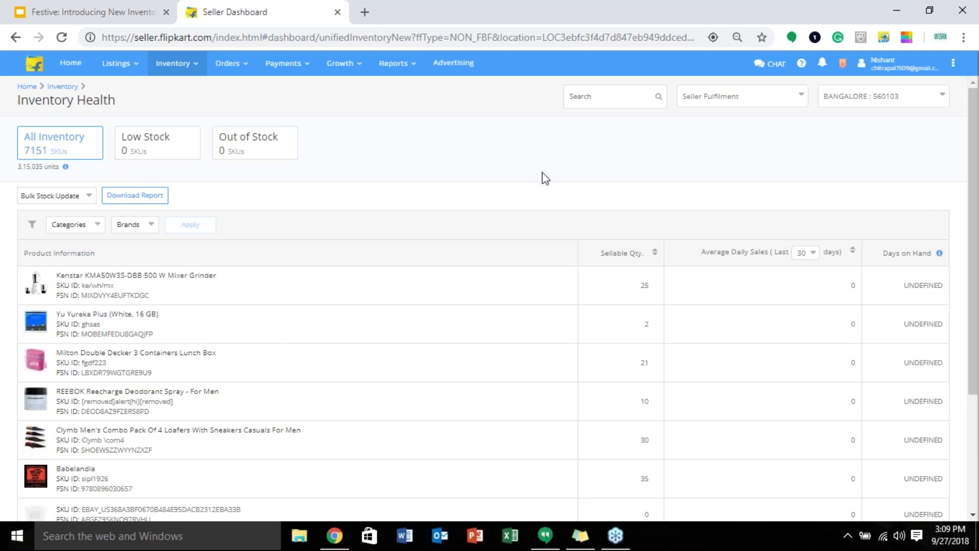
- Choose Seller Fulfilment as the inventory's fulfilment type and look over the list of all its products
click(743, 102)
click(732, 156)
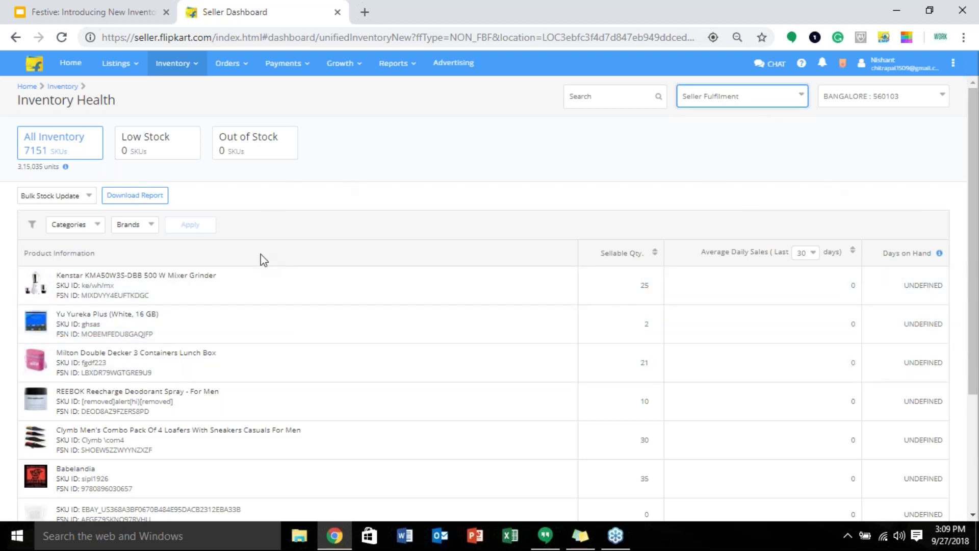
mouse_move(339, 62)
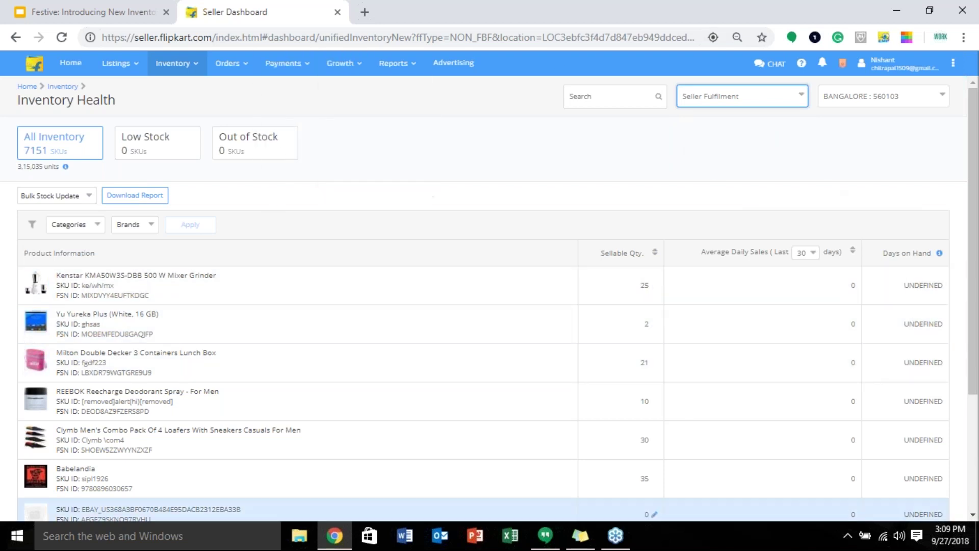
scroll(339, 359, down, 1)
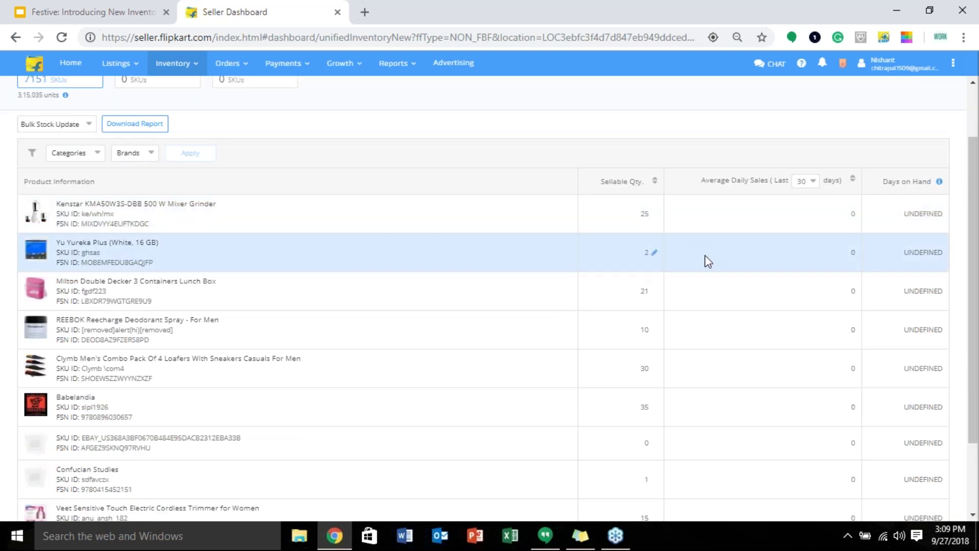
scroll(706, 255, up, 1)
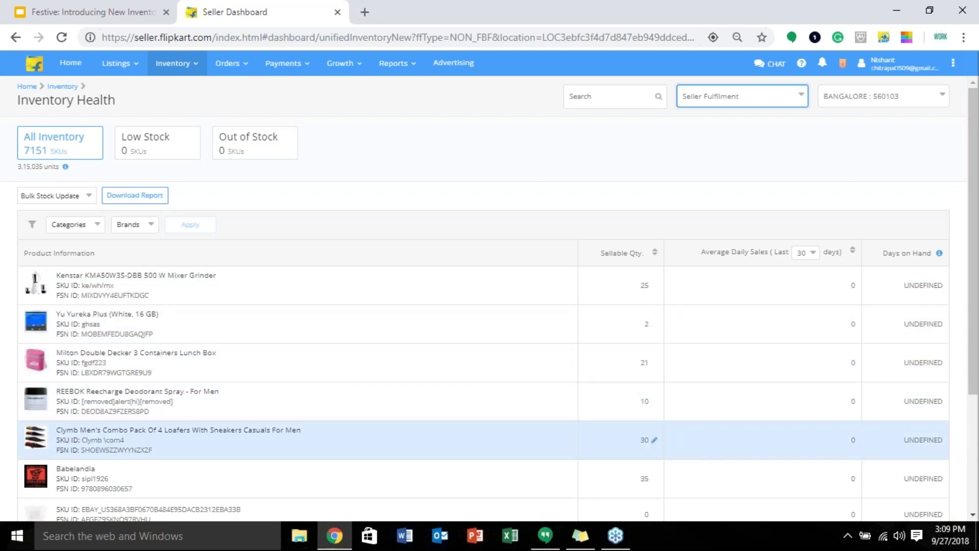
- Set the Average Daily Sales period to the last 7 days for the full inventory list
click(807, 253)
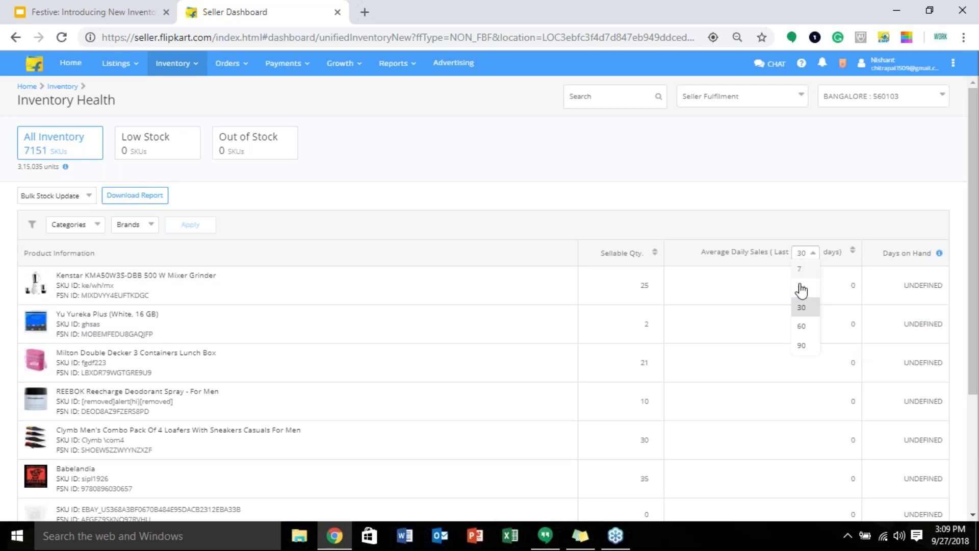
click(800, 269)
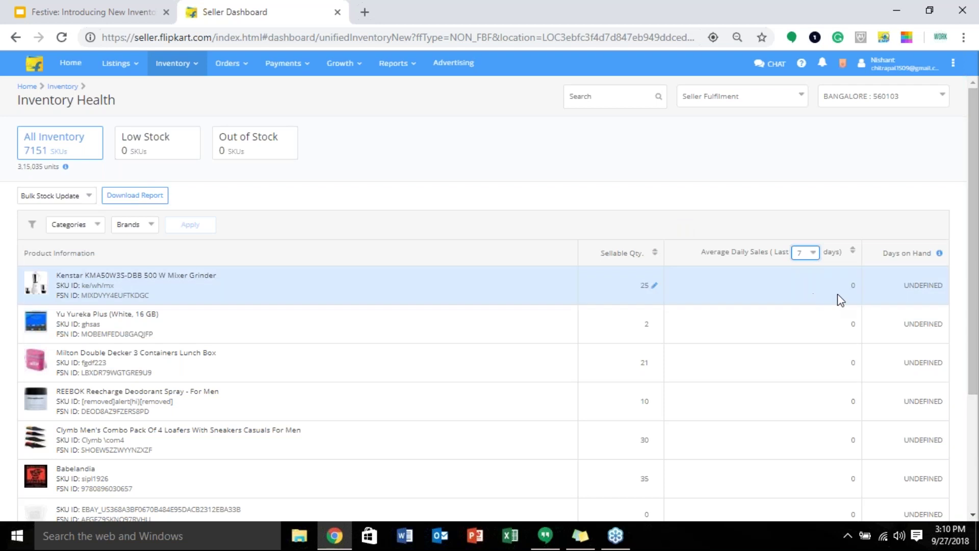
click(810, 253)
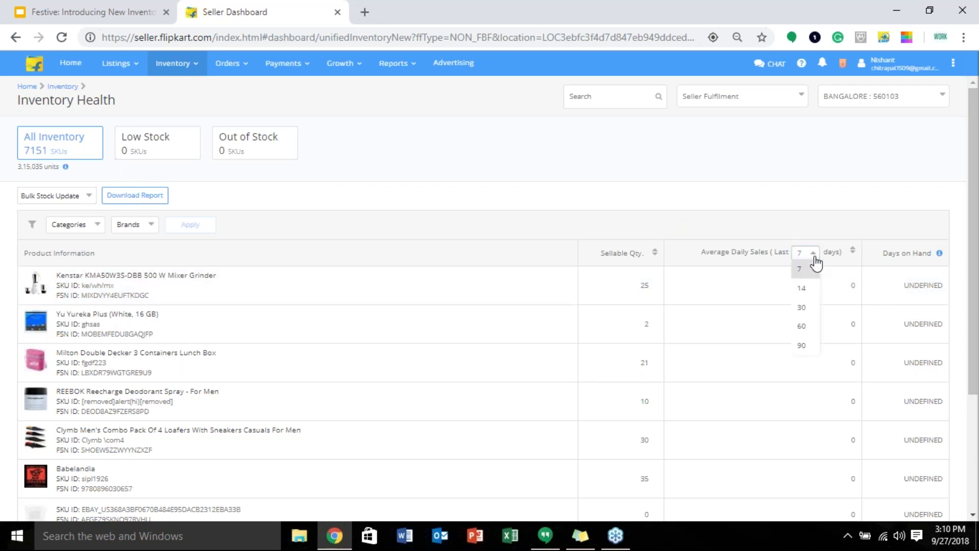
click(874, 214)
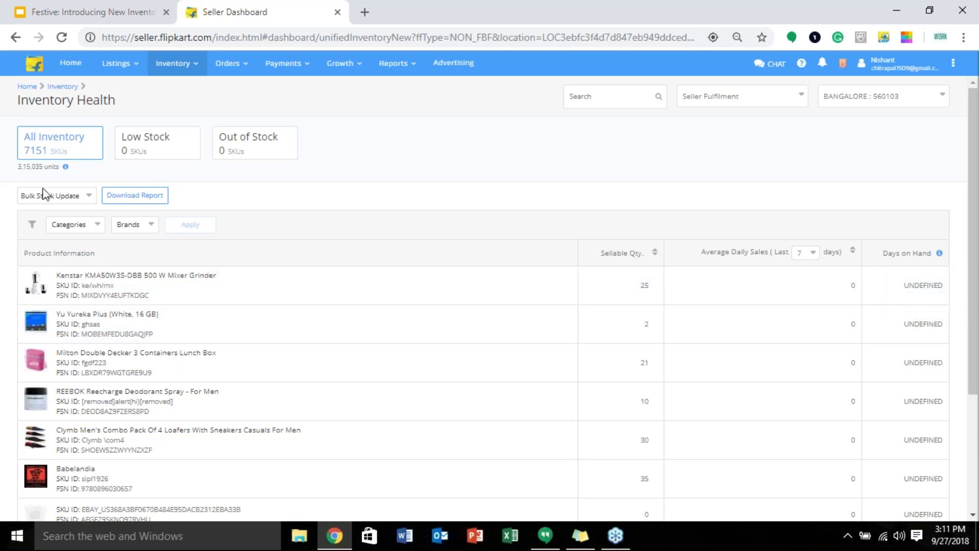
- Look at the available category and brand filters and the Bulk Stock Update options without applying any
click(92, 230)
click(138, 228)
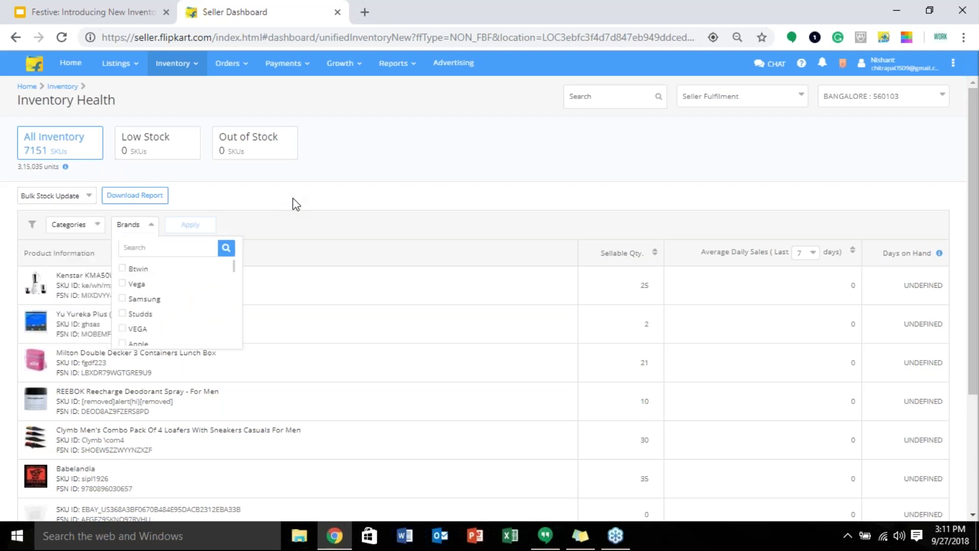
click(84, 197)
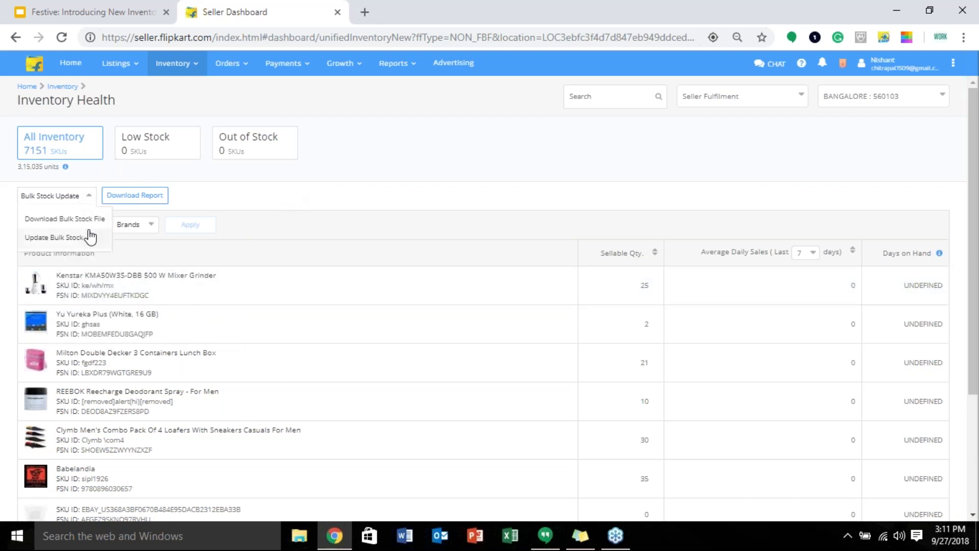
click(240, 202)
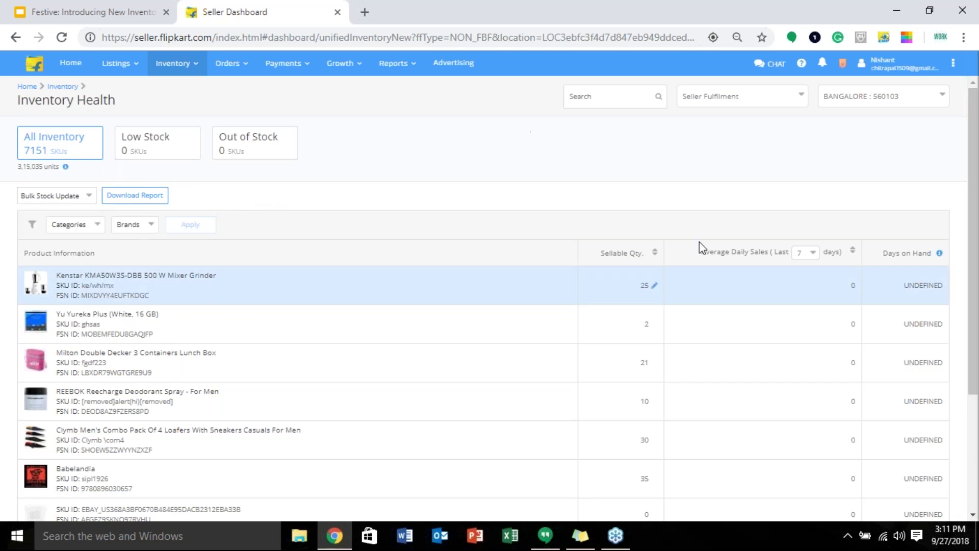
- View the Low Stock list and its days-on-hand threshold setting, and return to the Days on Hand column in All Inventory
click(161, 152)
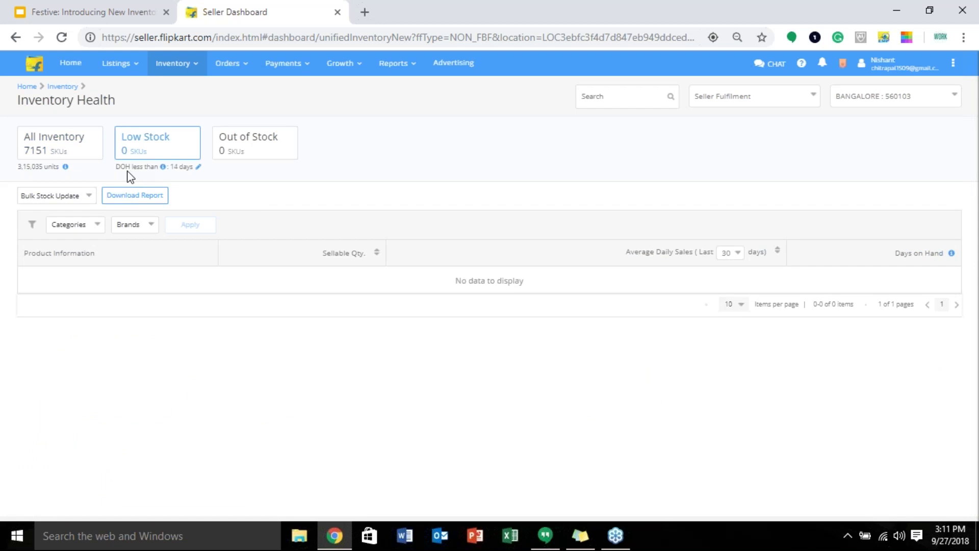
mouse_move(163, 169)
click(198, 168)
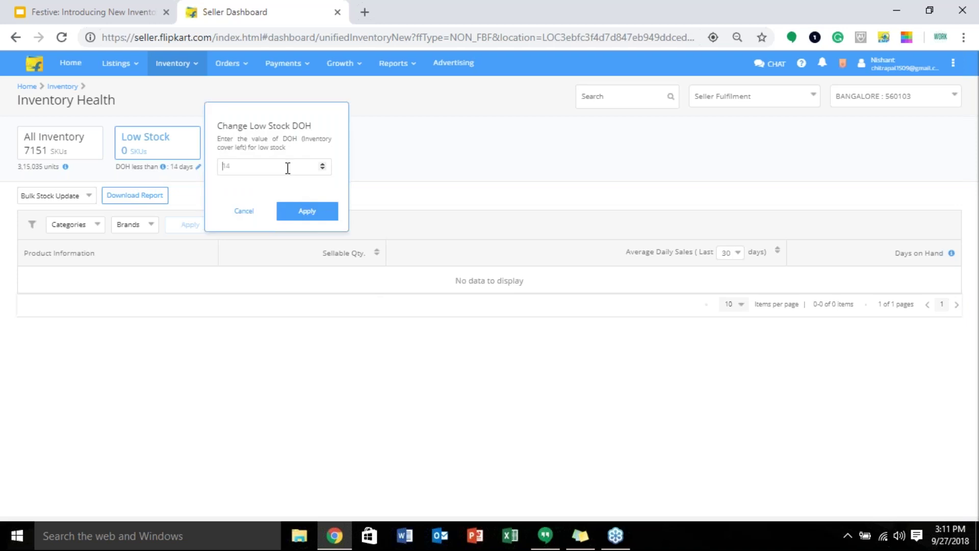
click(162, 173)
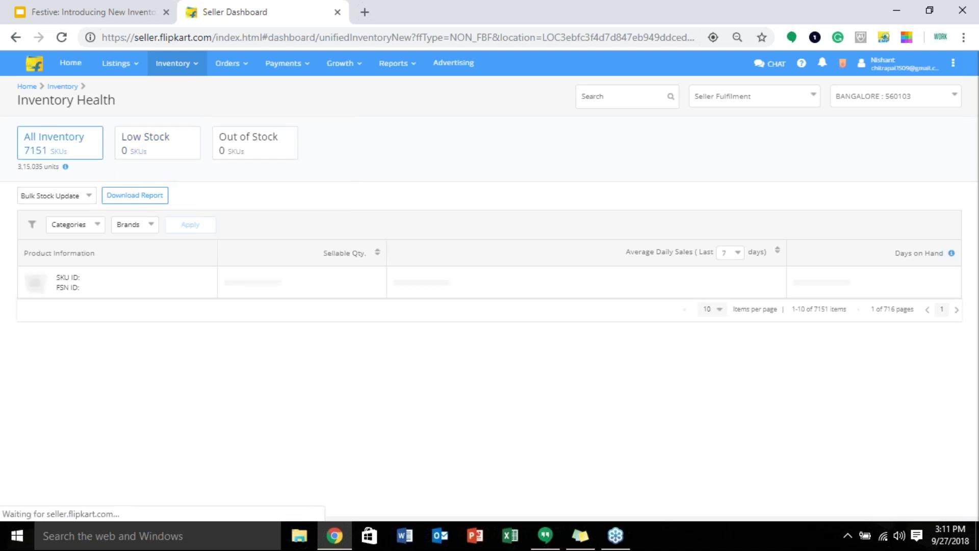
drag(883, 254, 932, 258)
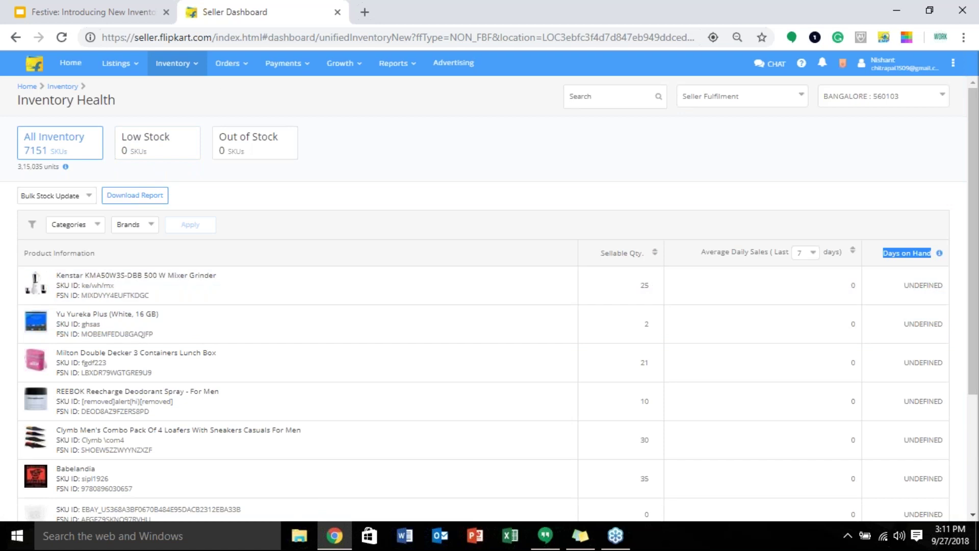
- Set the Low Stock DOH threshold to 10 days
click(158, 144)
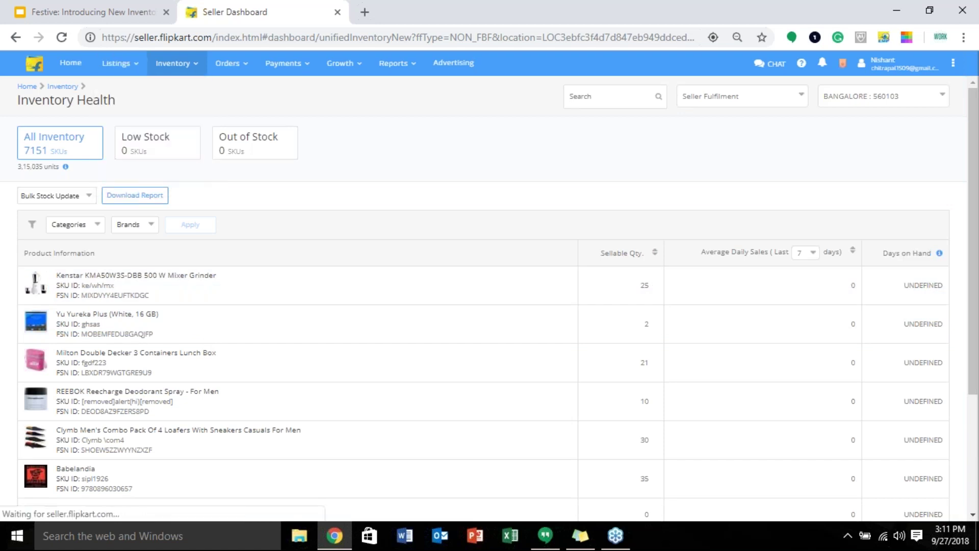
click(198, 166)
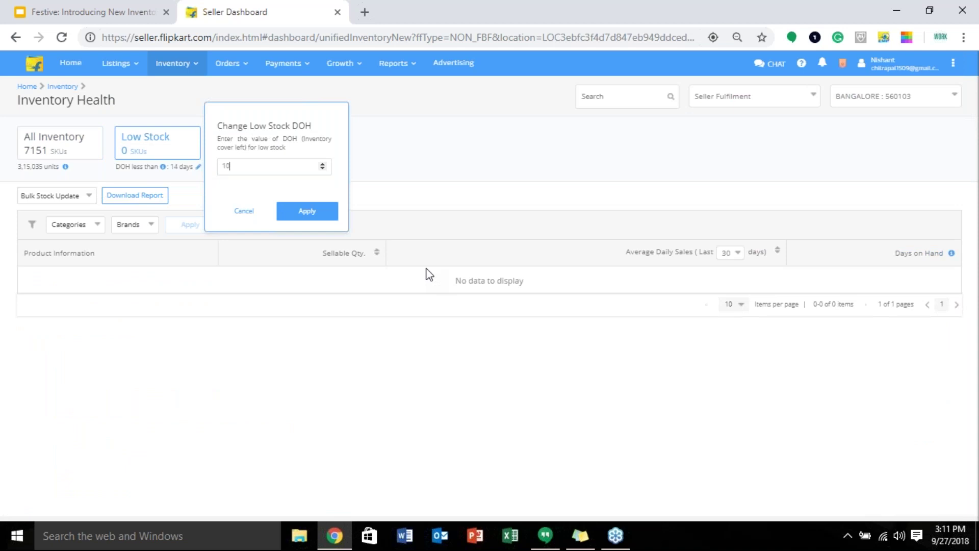
key(Return)
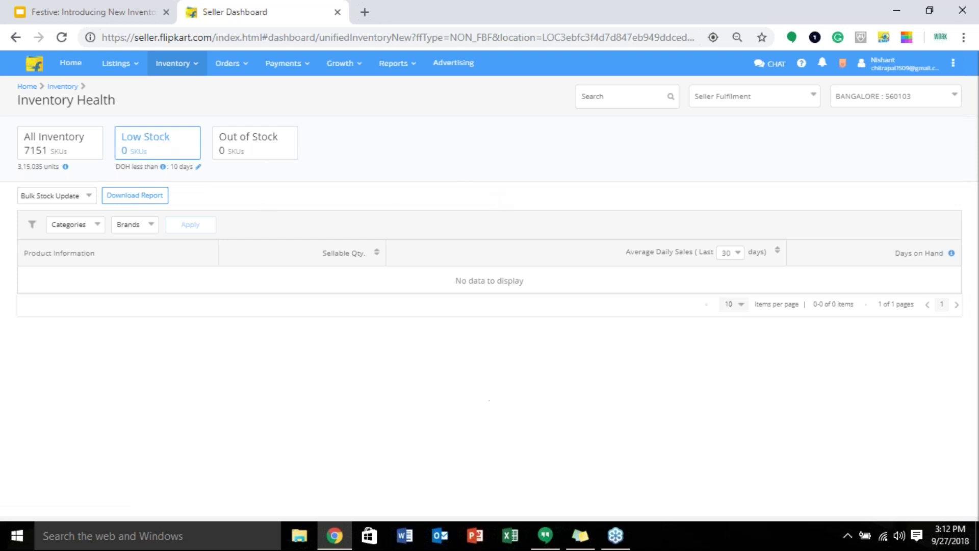
- Examine the Potential Monthly Sales Loss column for Out of Stock products, and switch through the inventory status lists
click(248, 143)
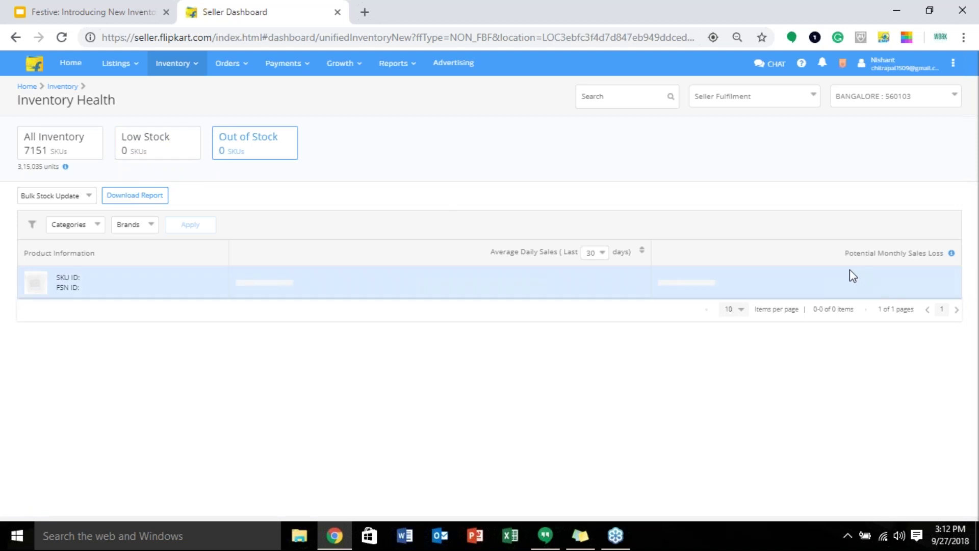
drag(840, 258, 944, 264)
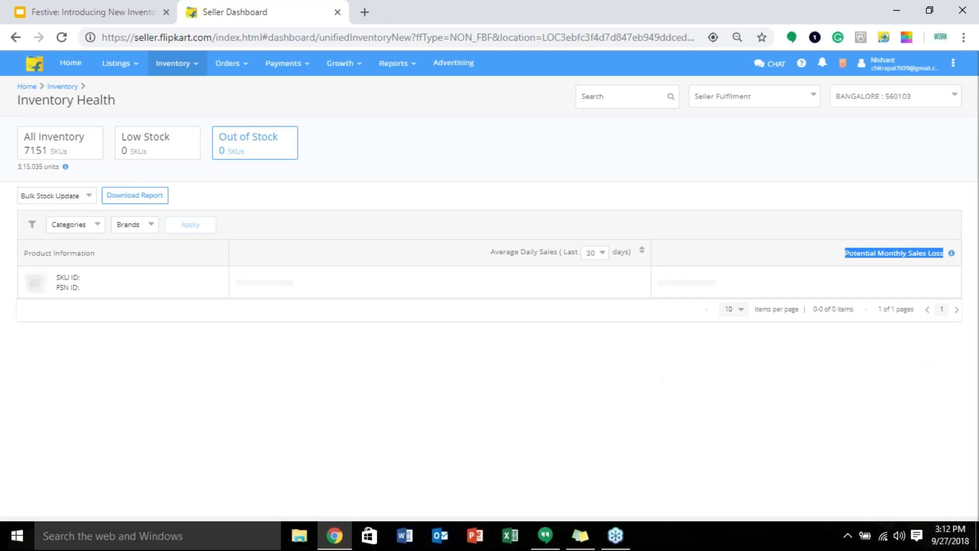
click(64, 154)
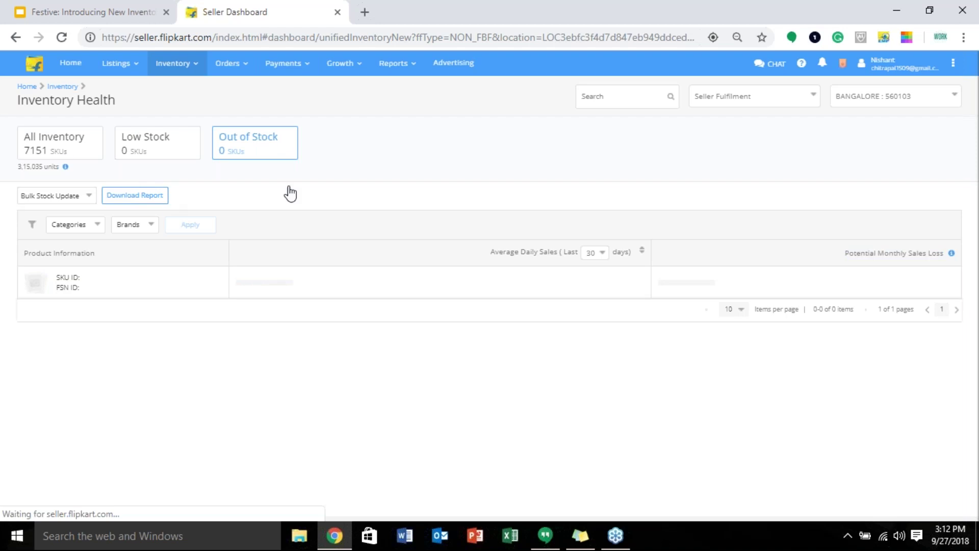
click(182, 154)
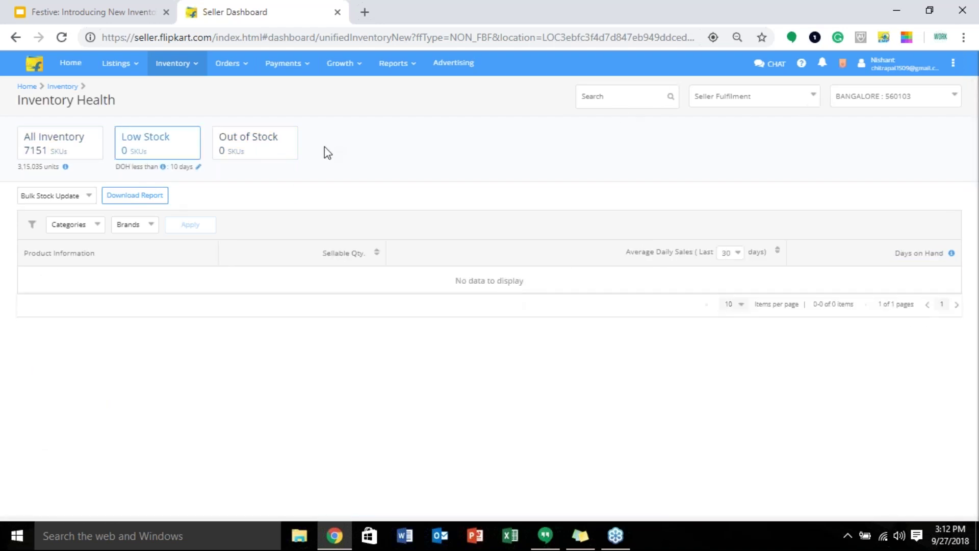
click(285, 152)
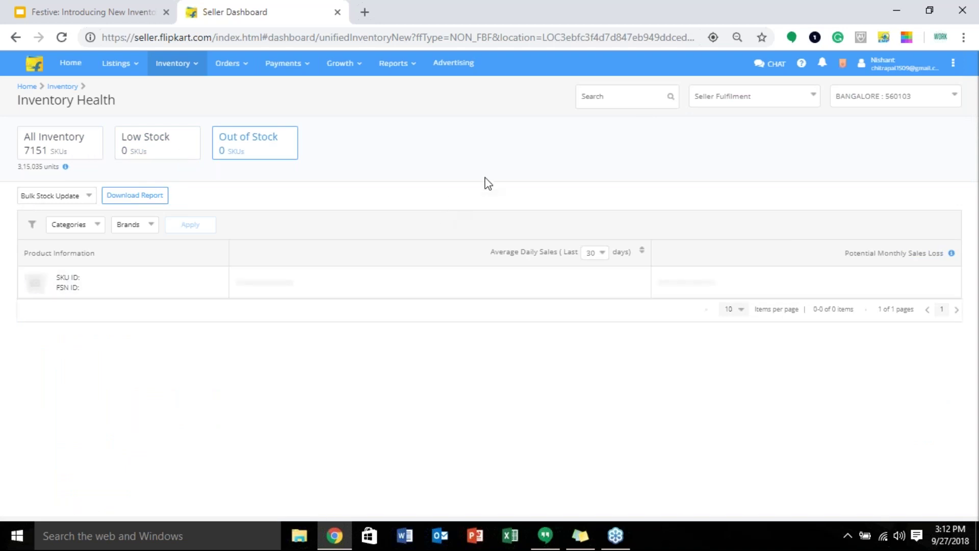
- Switch Inventory Health to Smart Fulfilment and view its Low Stock, Out of Stock and All Inventory lists
mouse_move(176, 64)
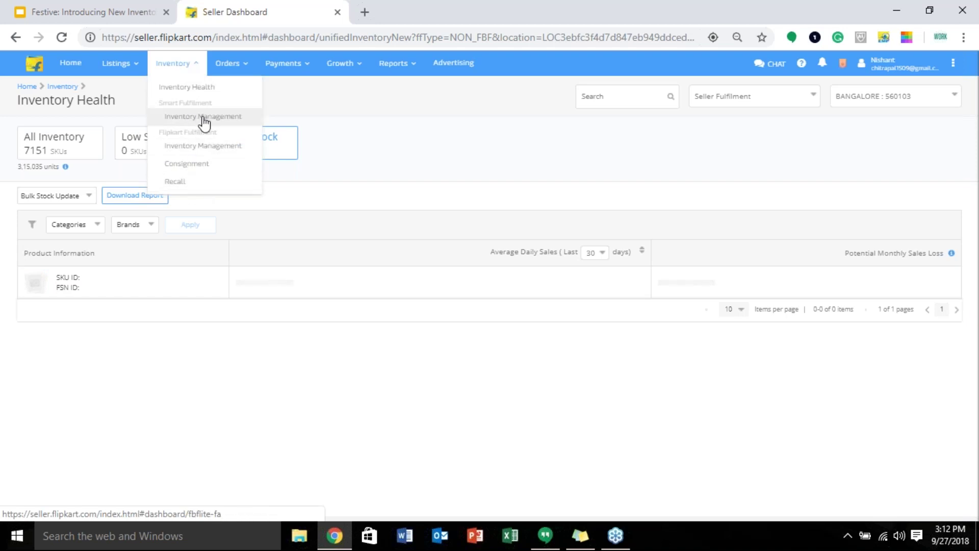
click(731, 96)
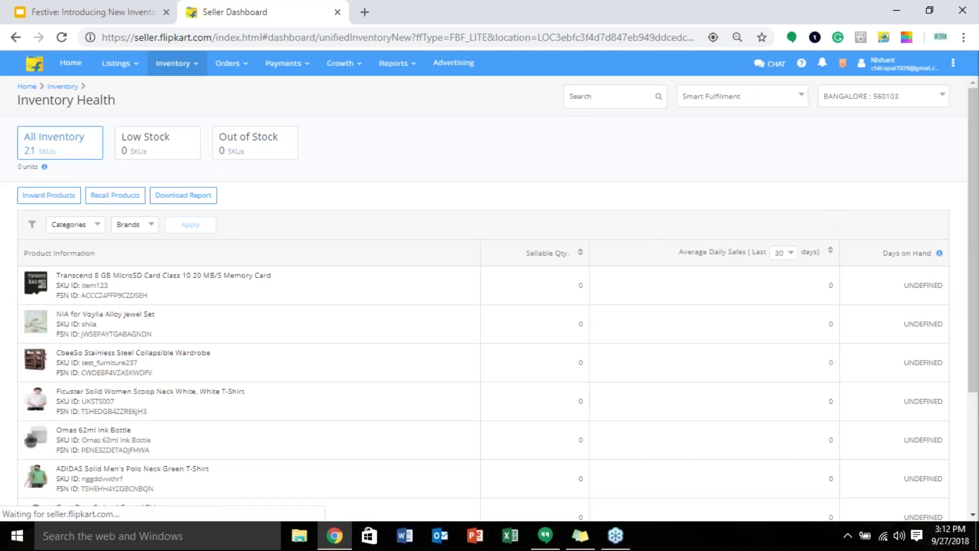
click(153, 142)
click(245, 142)
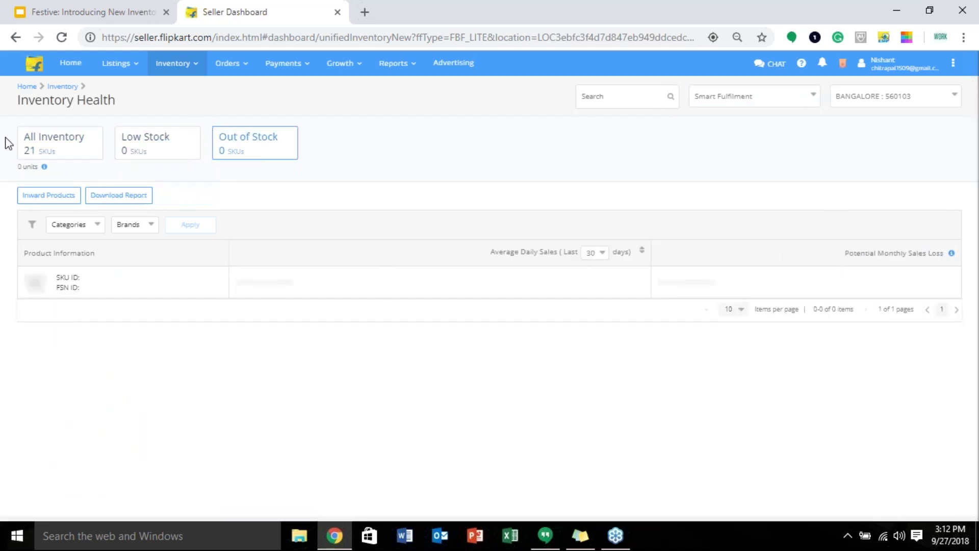
click(46, 159)
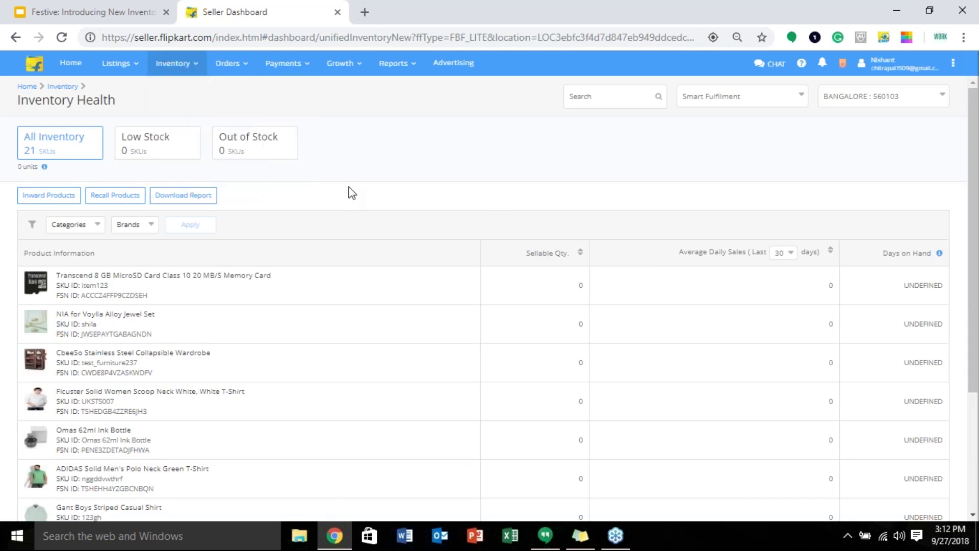
- Open the inwarding page for Smart Fulfilment products and return to the Inventory Health page
click(57, 199)
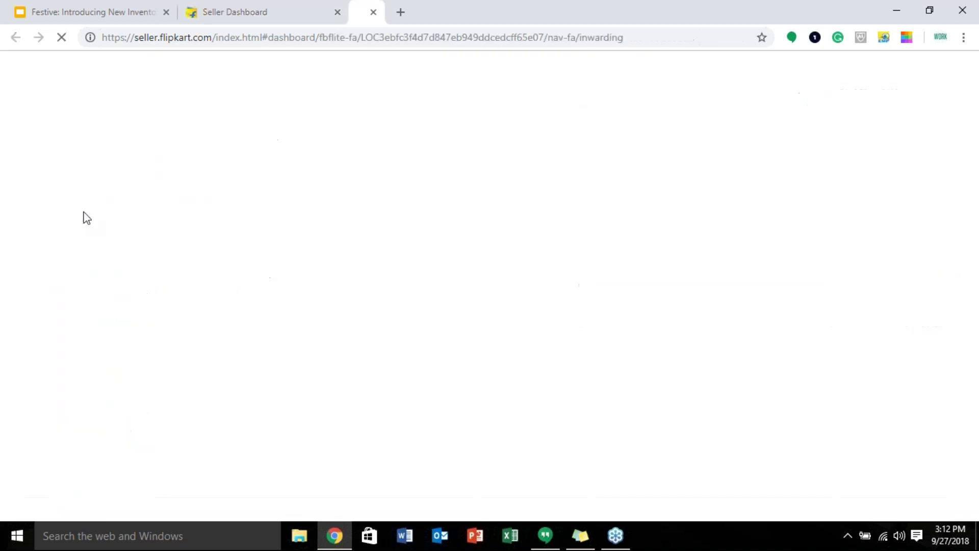
click(286, 15)
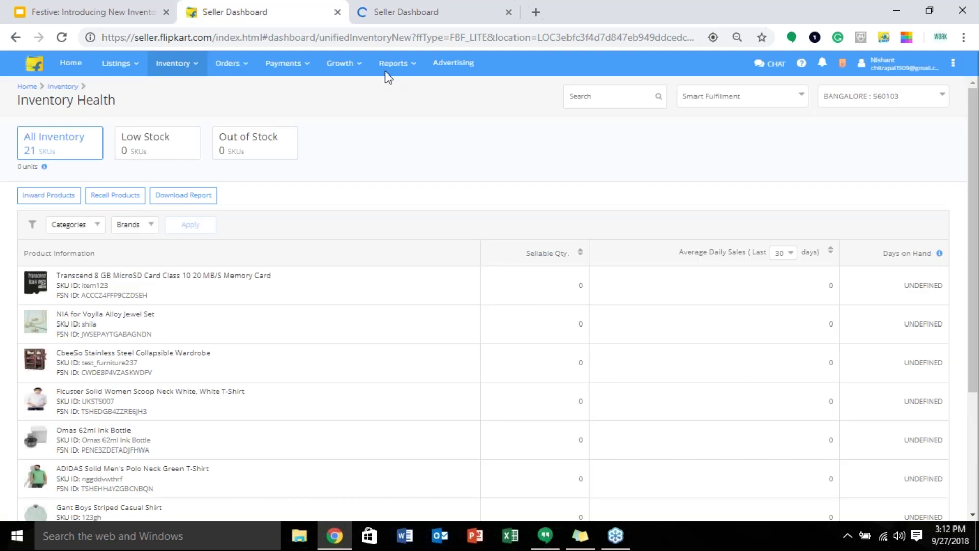
click(459, 16)
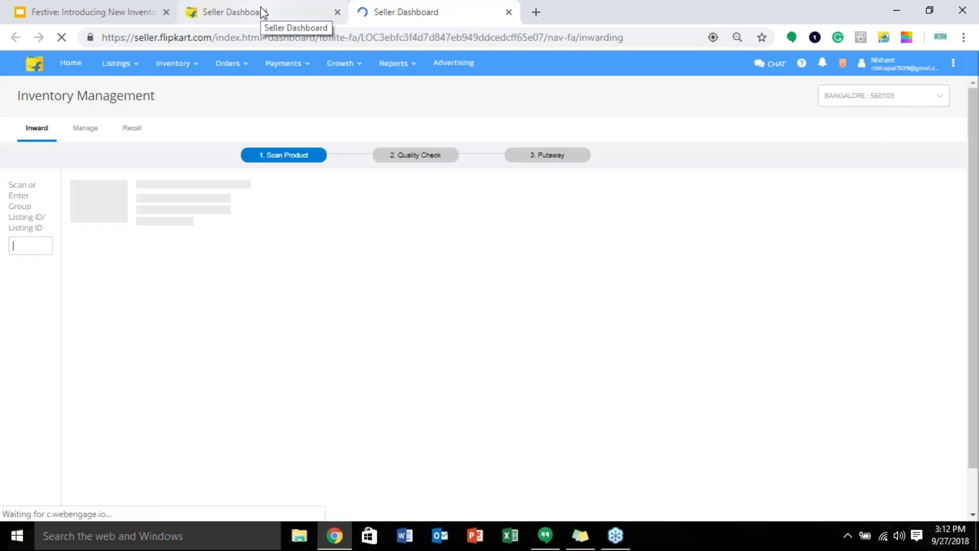
click(263, 13)
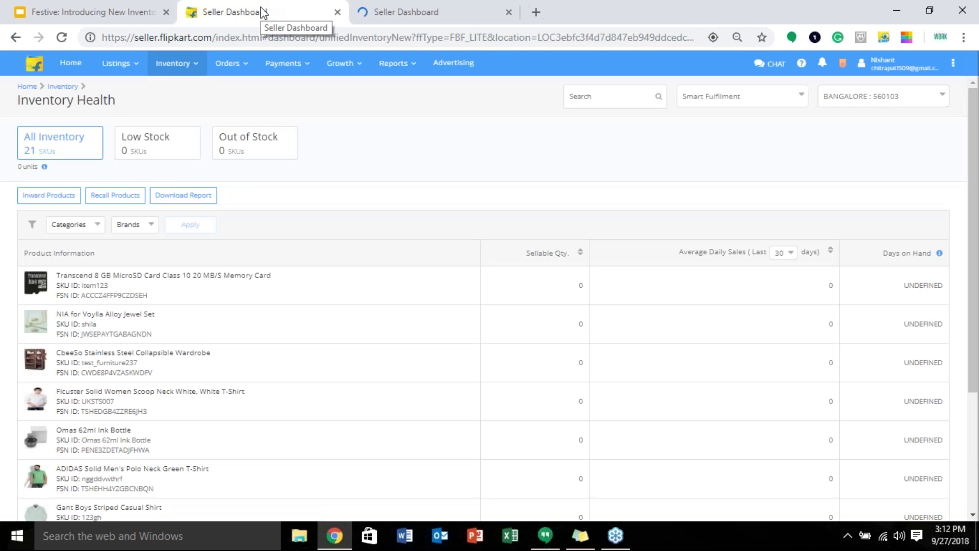
- Open the product recall page, and return to Inventory Health to look over the Smart Fulfilment product list
click(127, 195)
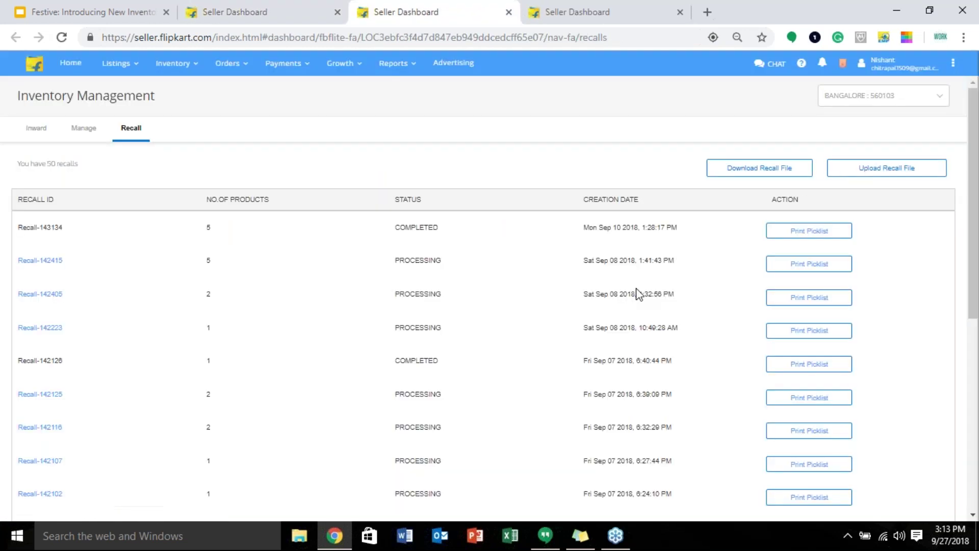
click(265, 7)
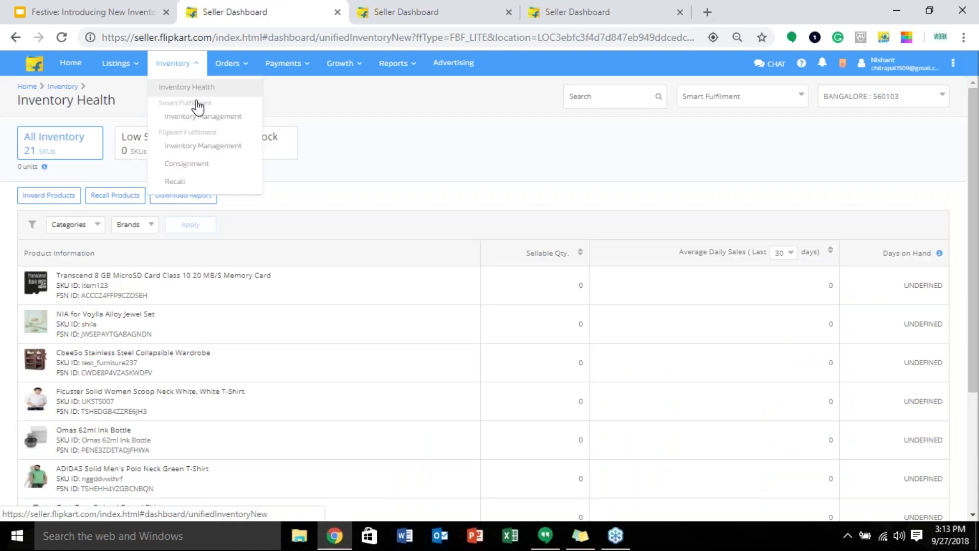
click(188, 115)
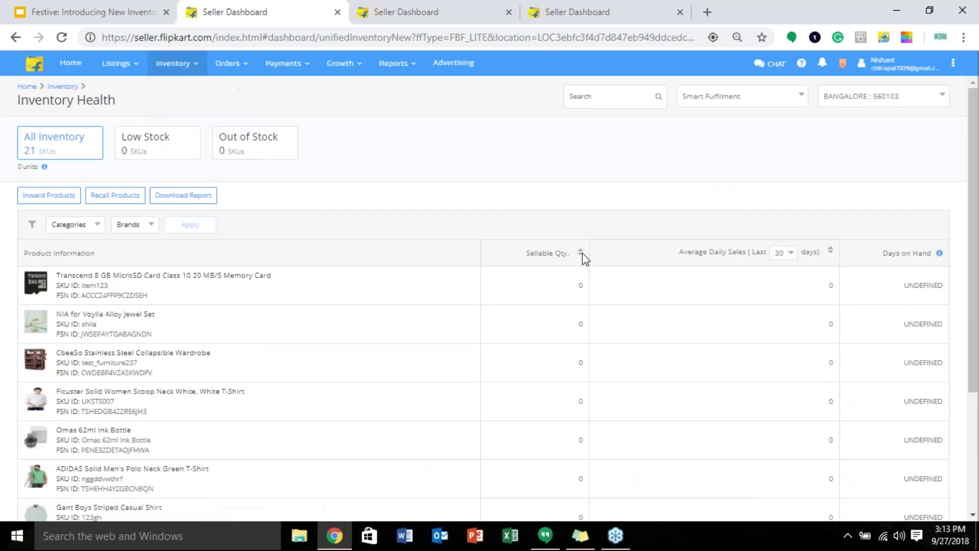
scroll(263, 404, down, 1)
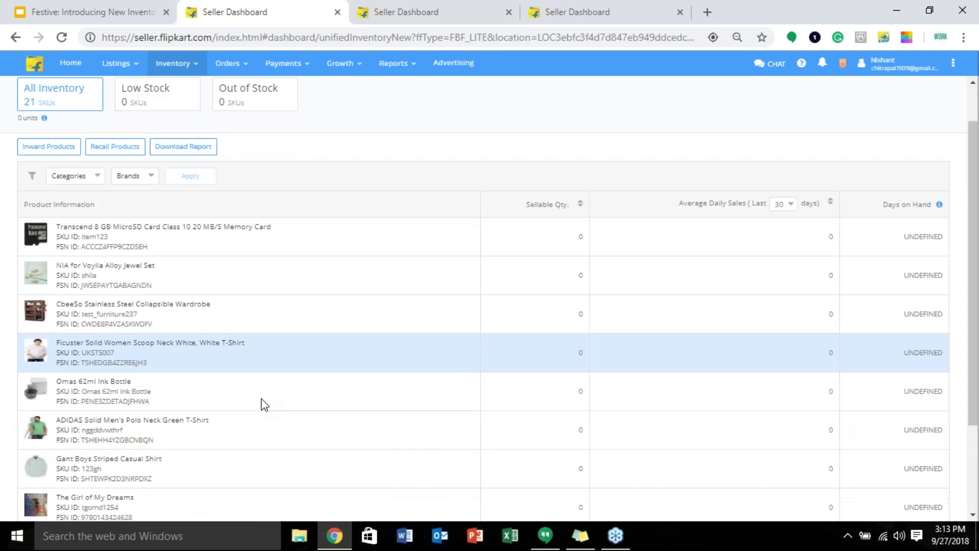
- View the Low Stock, Out of Stock and All Inventory lists for Smart Fulfilment once more
scroll(264, 404, up, 1)
scroll(265, 404, up, 1)
click(153, 142)
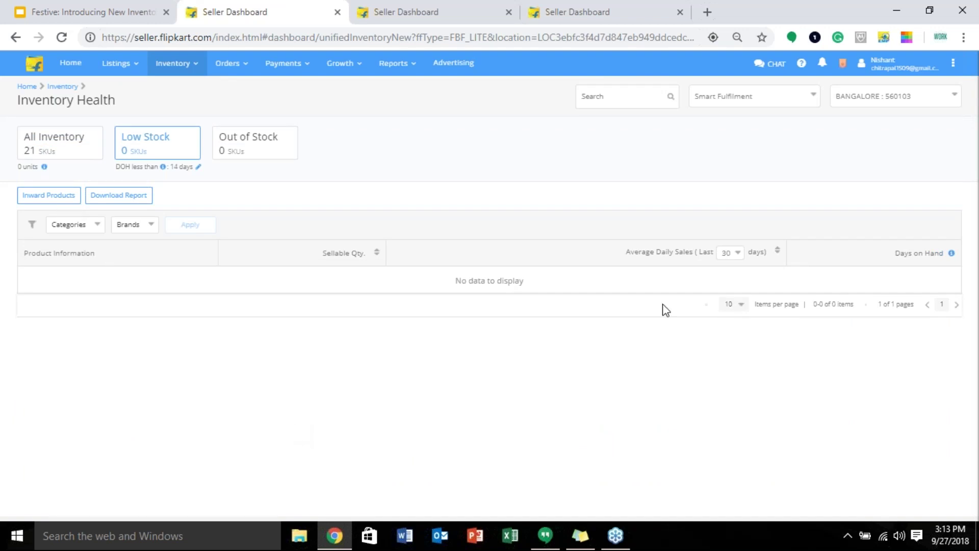
click(282, 161)
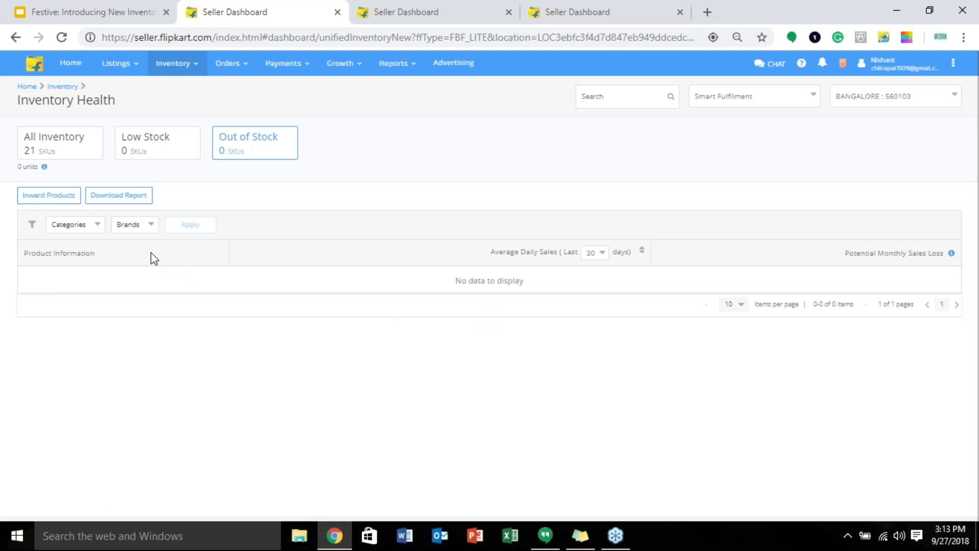
click(40, 163)
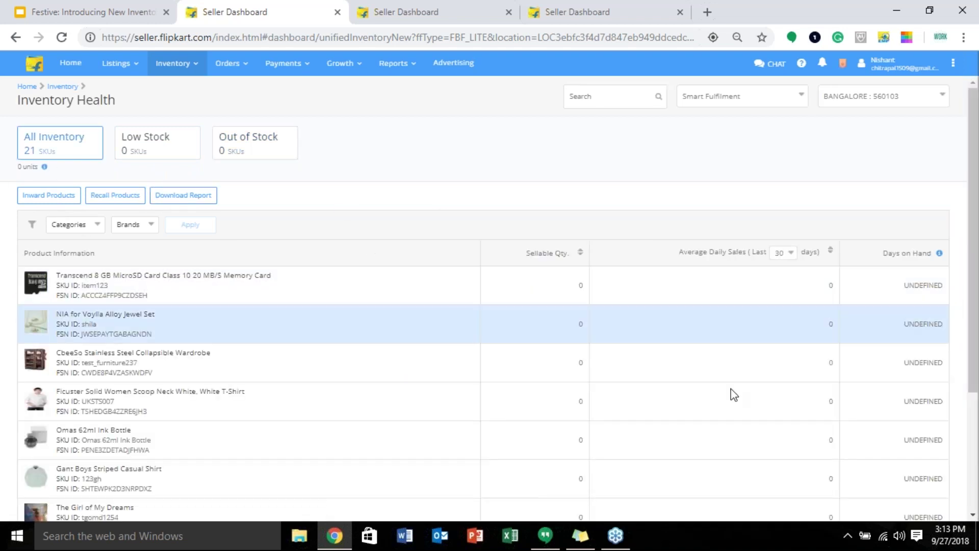
scroll(744, 438, down, 1)
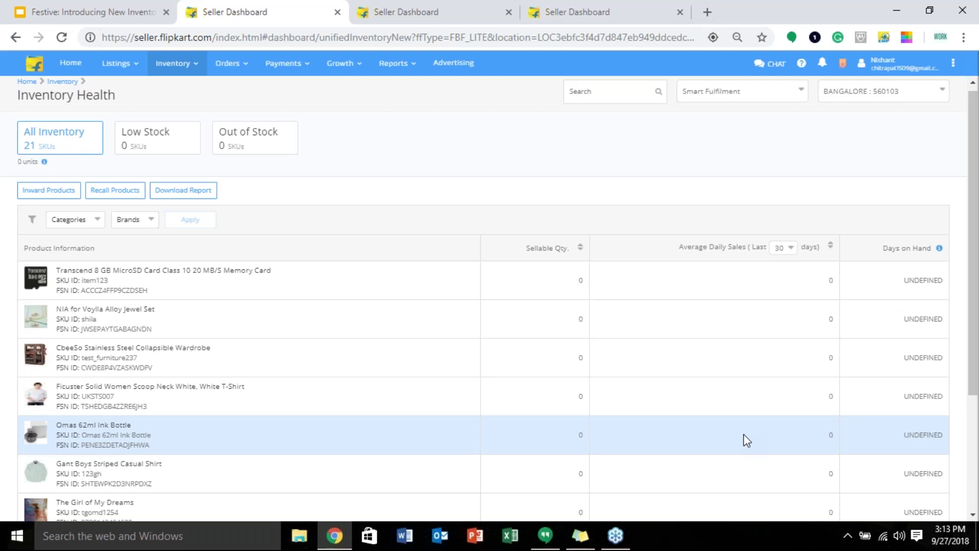
scroll(744, 433, down, 3)
scroll(691, 441, up, 3)
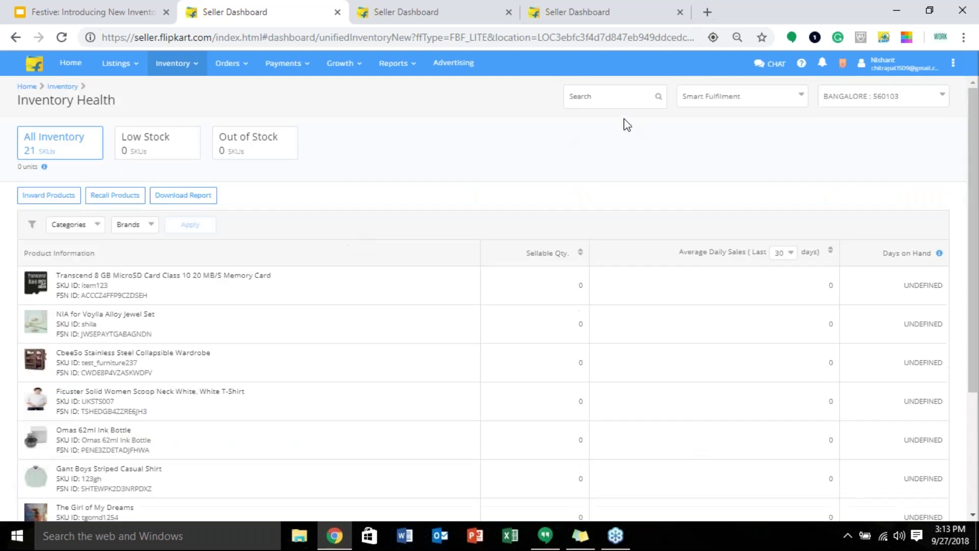
- Switch Inventory Health to Flipkart Fulfilment and view the options for creating bulk consignments and recalling listings in bulk
click(728, 102)
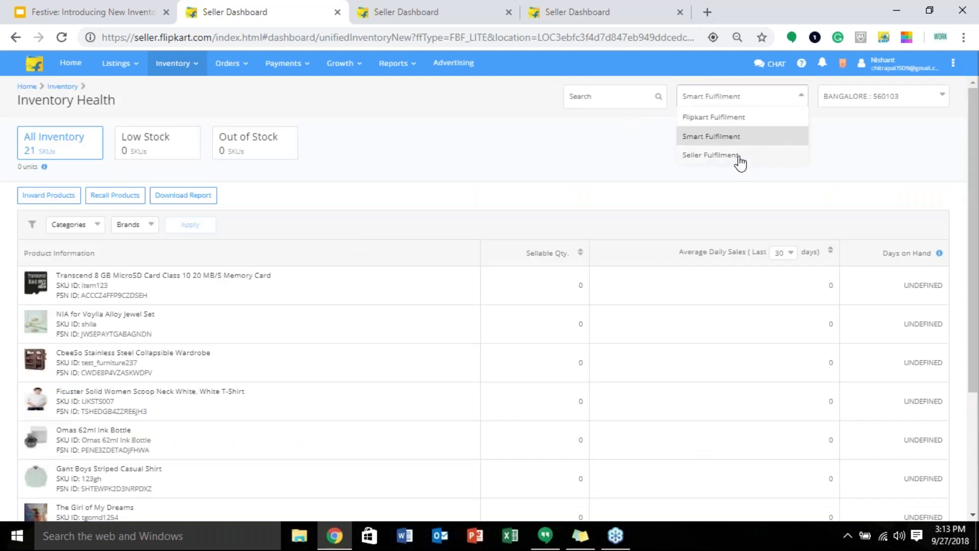
click(730, 118)
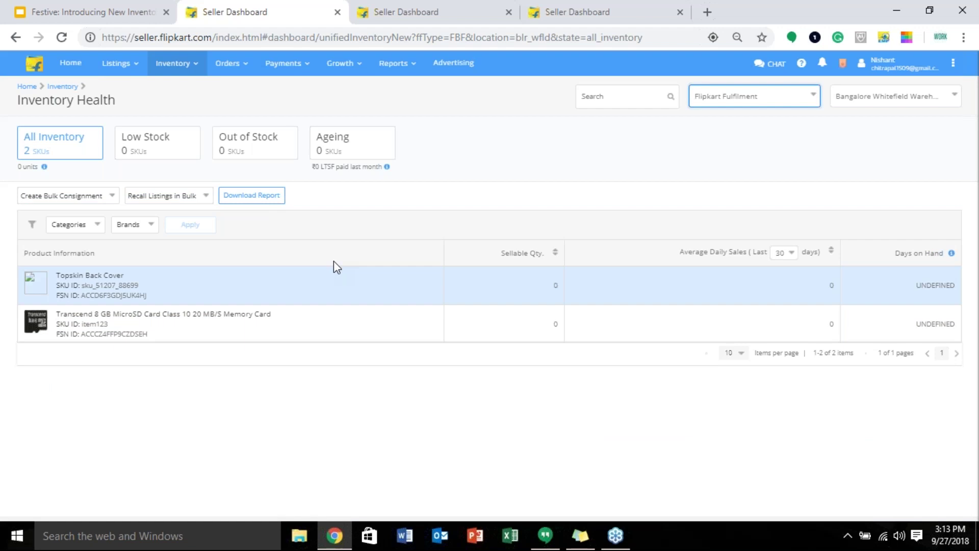
click(59, 198)
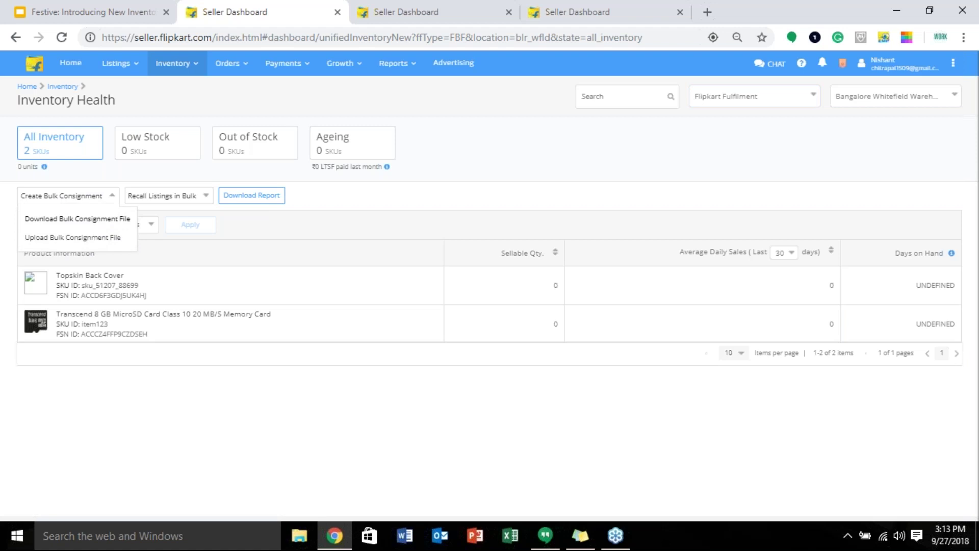
click(475, 186)
click(185, 198)
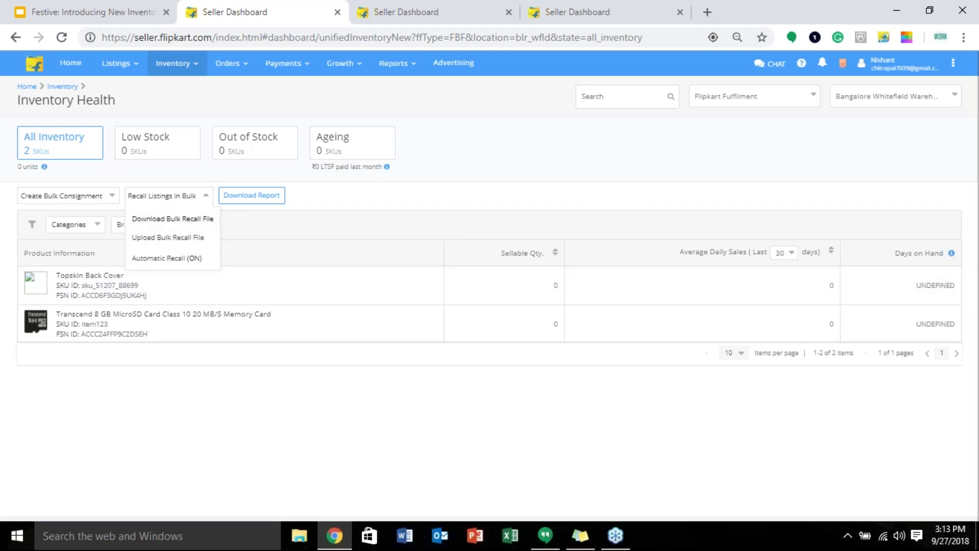
click(406, 211)
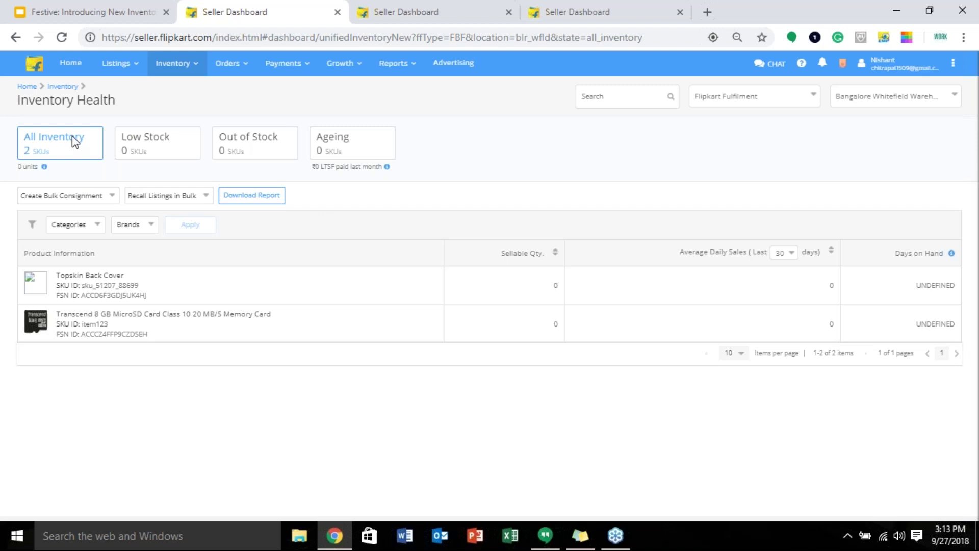
- Show the Ageing inventory list and read the explanation of the LTSF paid last month
click(363, 149)
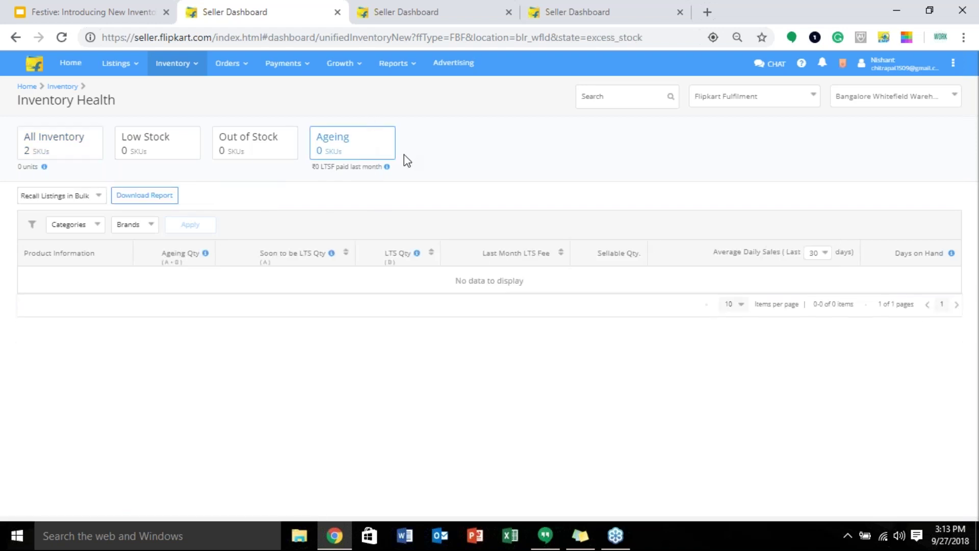
mouse_move(387, 169)
mouse_move(387, 169)
- View the inventory of CHN PVL 01 Large Warehouse, and return to Bangalore Whitefield Warehouse
click(897, 109)
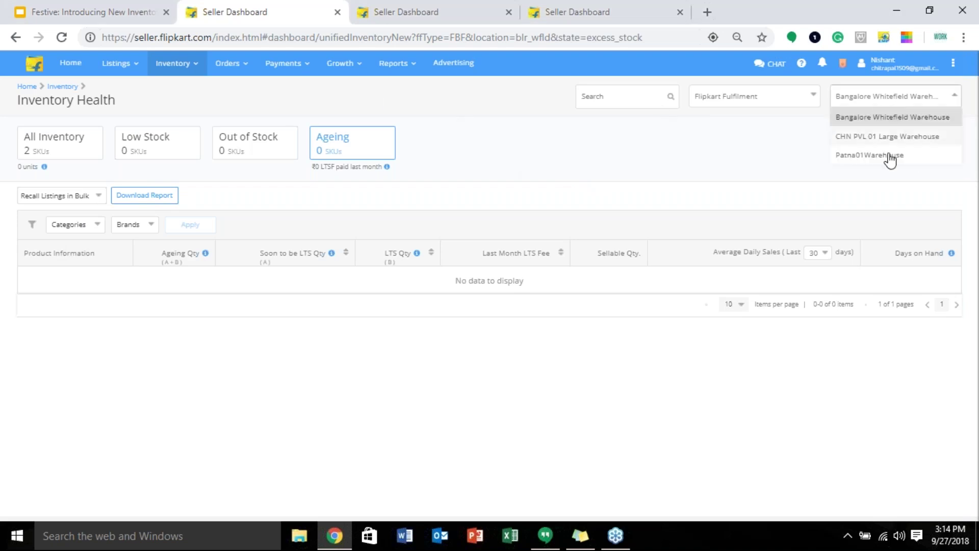
click(873, 137)
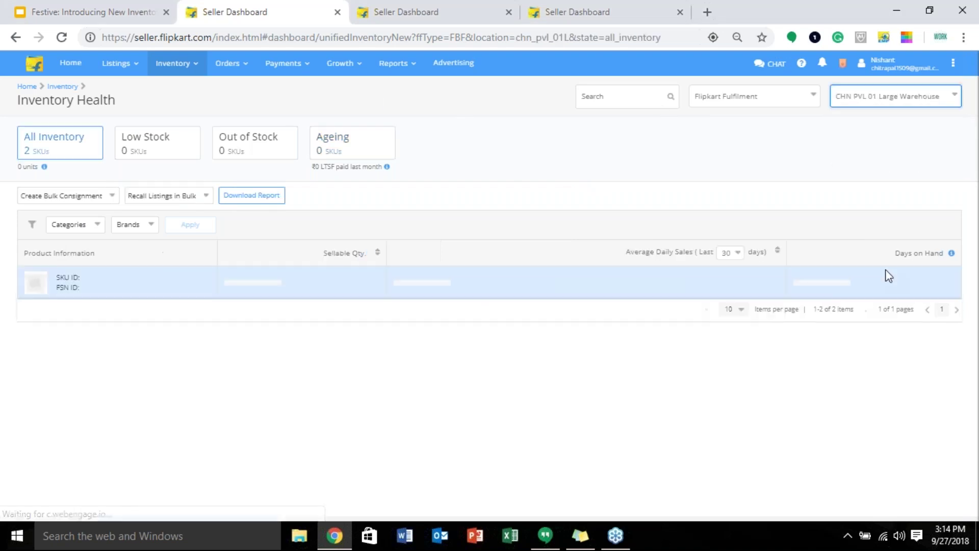
click(953, 95)
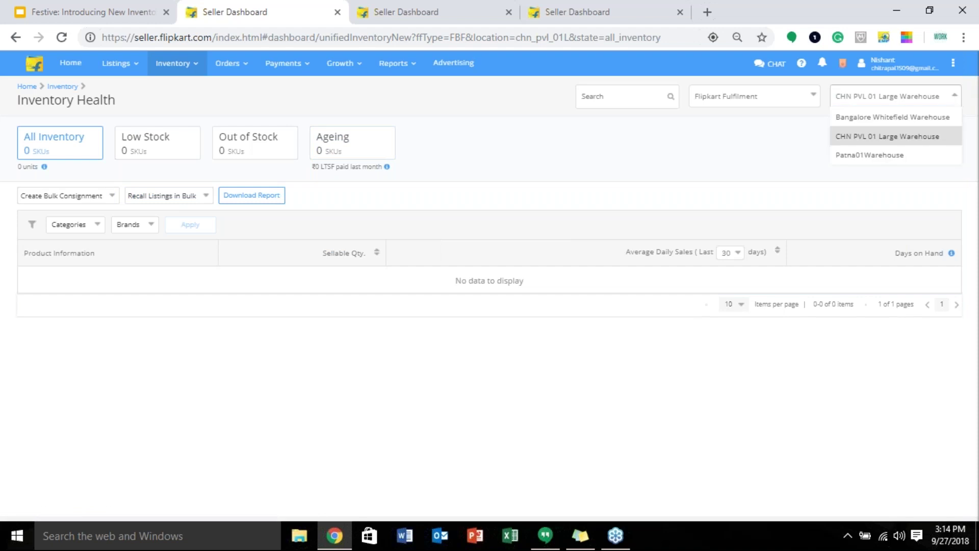
click(862, 117)
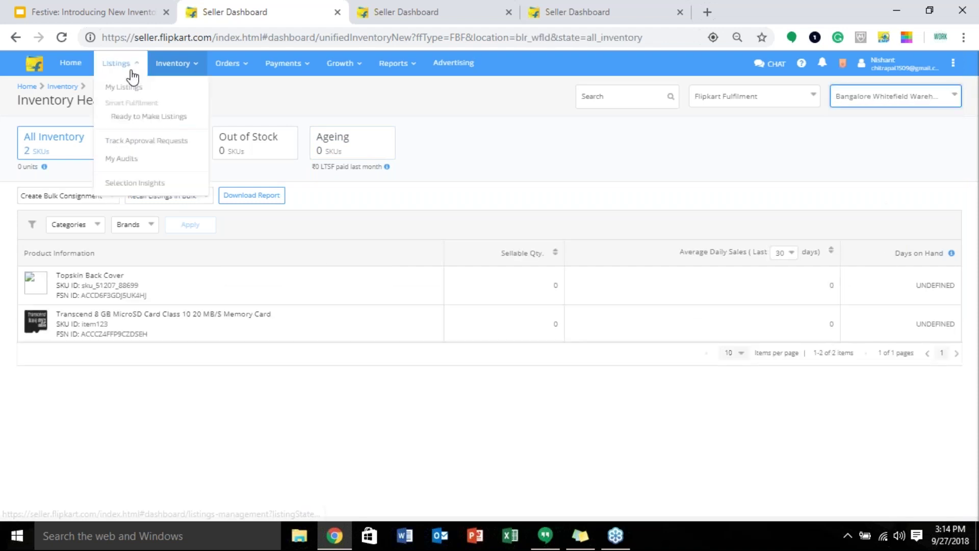
- Open My Listings, dismiss its introductory tour, and return to the Inventory Health page
click(123, 87)
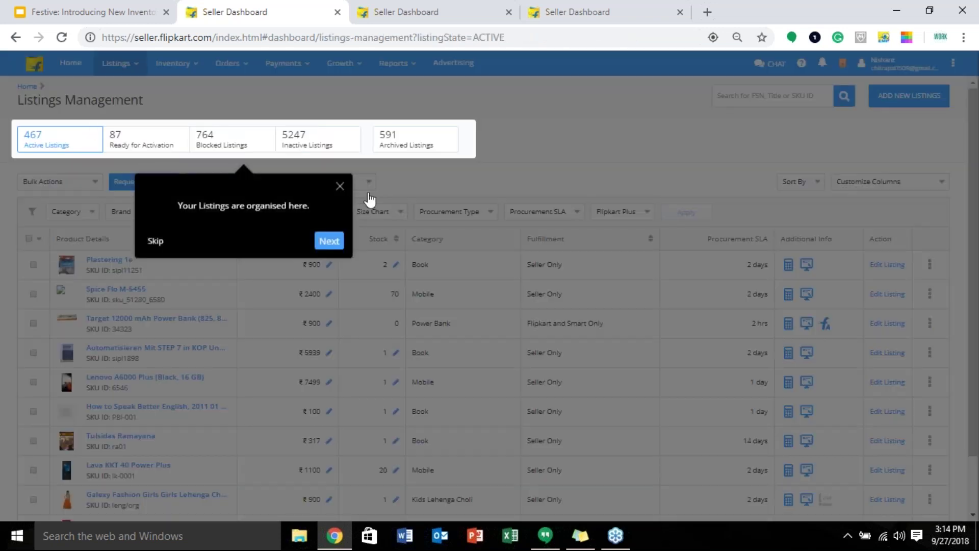
click(783, 102)
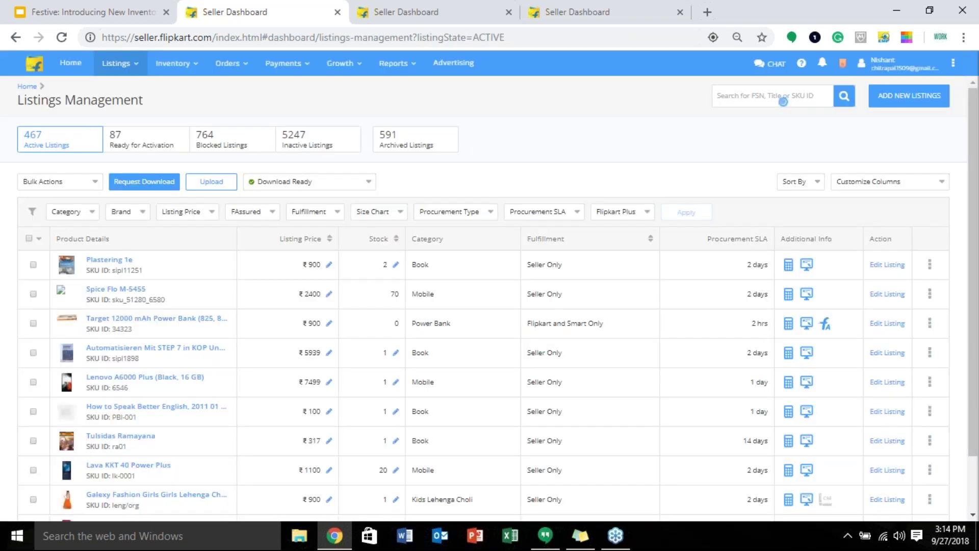
click(171, 63)
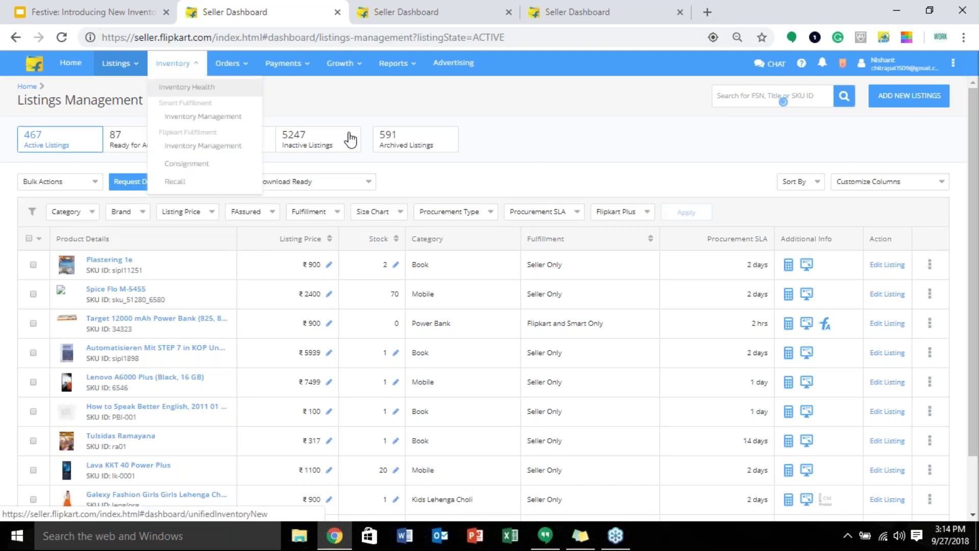
click(187, 86)
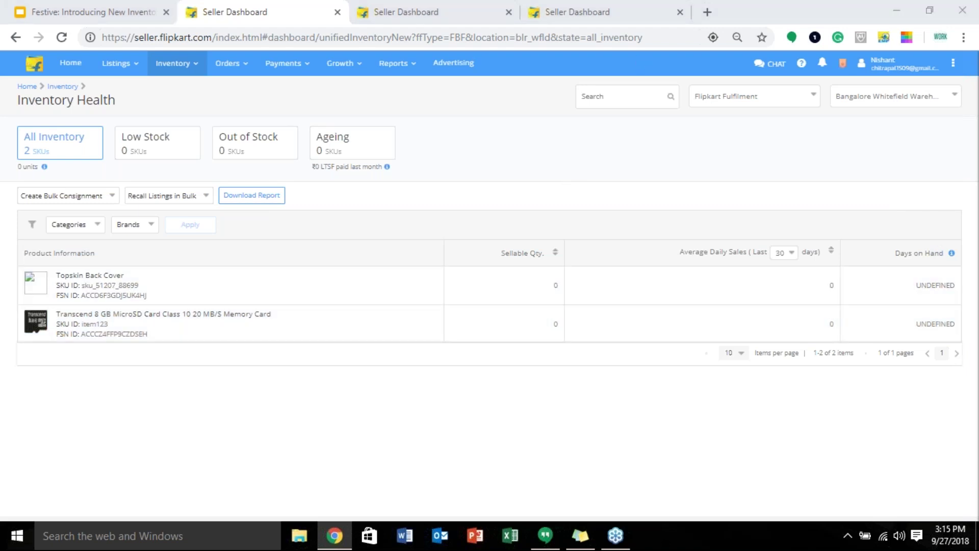
- Go through the Low Stock, Out of Stock, Ageing and All Inventory lists of Flipkart Fulfilment
click(436, 431)
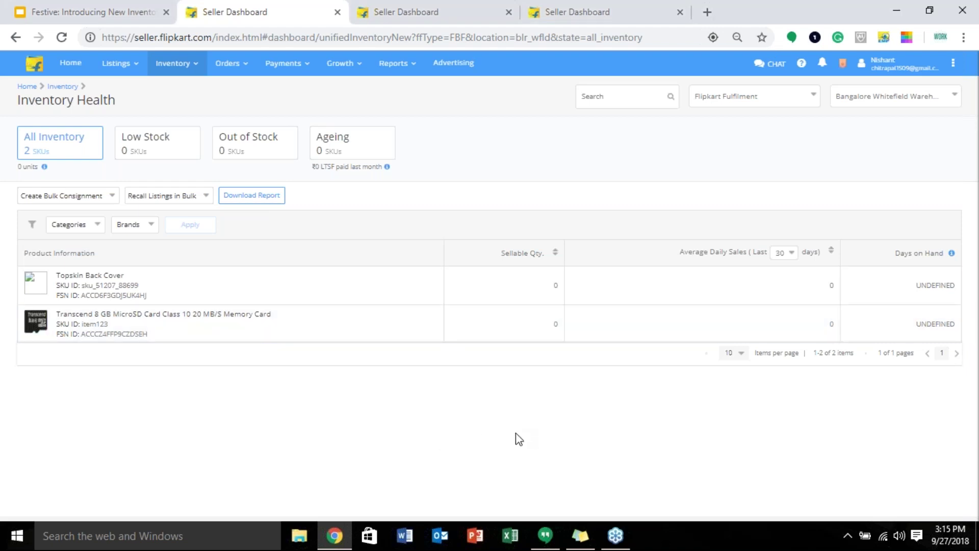
click(153, 143)
click(285, 143)
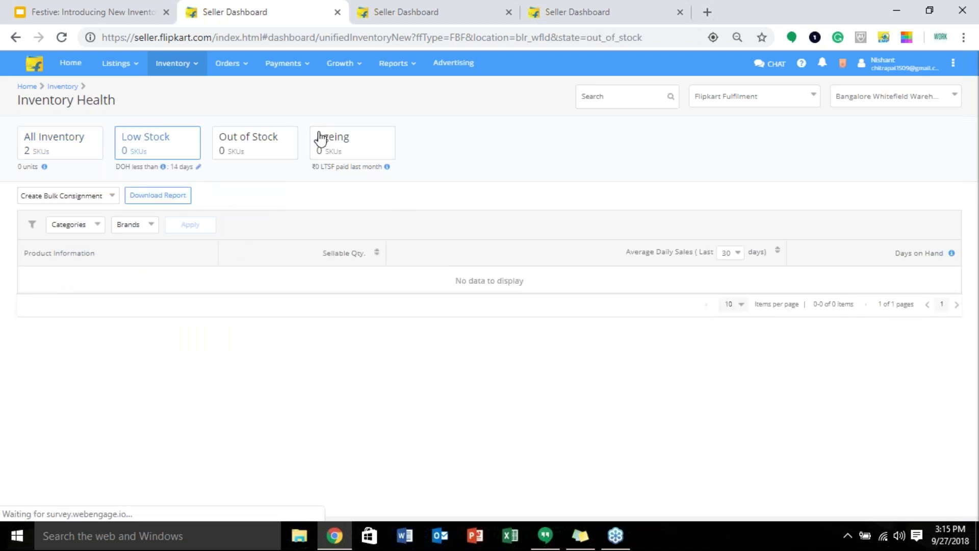
click(338, 145)
click(45, 156)
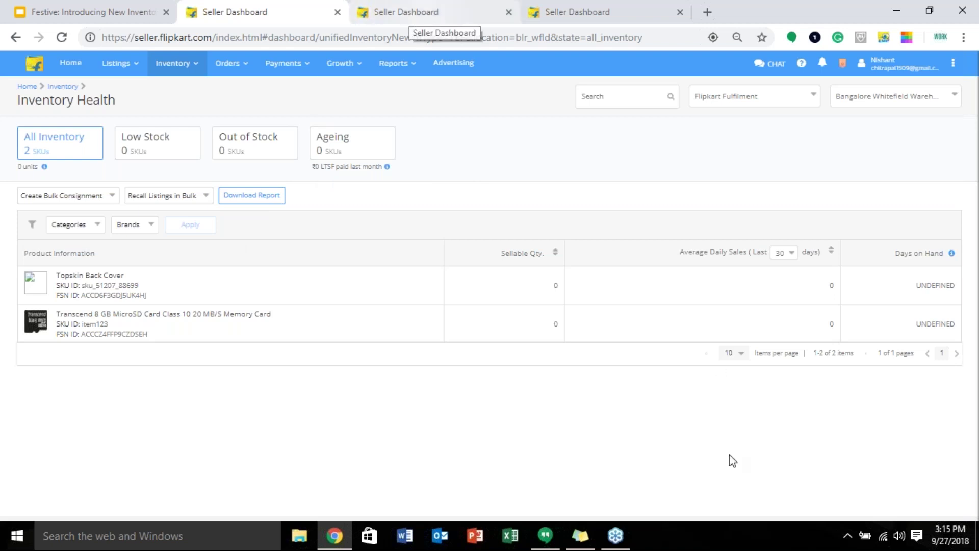
- Switch to the Google Slides presentation, show the Festive season Tips slide full screen, and exit the slideshow
click(64, 10)
scroll(30, 405, down, 5)
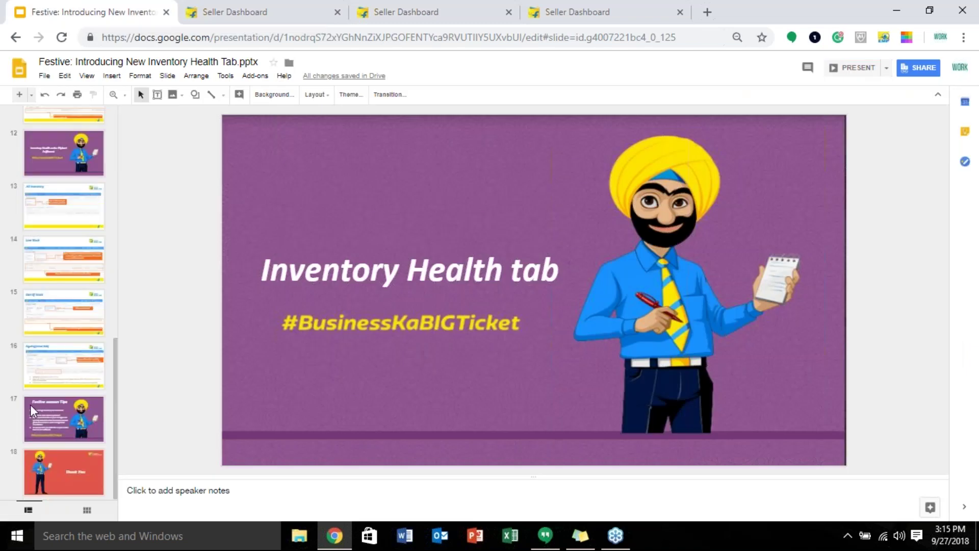
key(ctrl+F5)
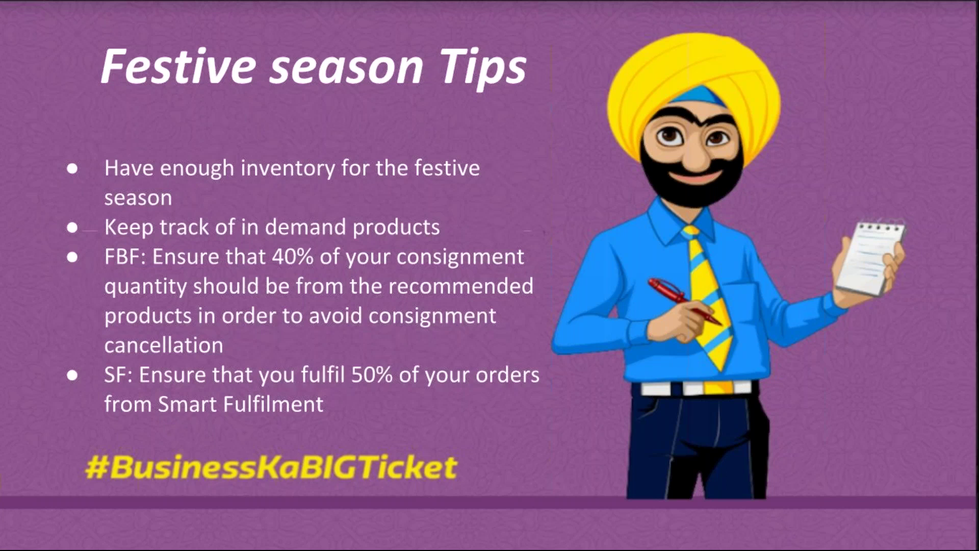
mouse_move(324, 529)
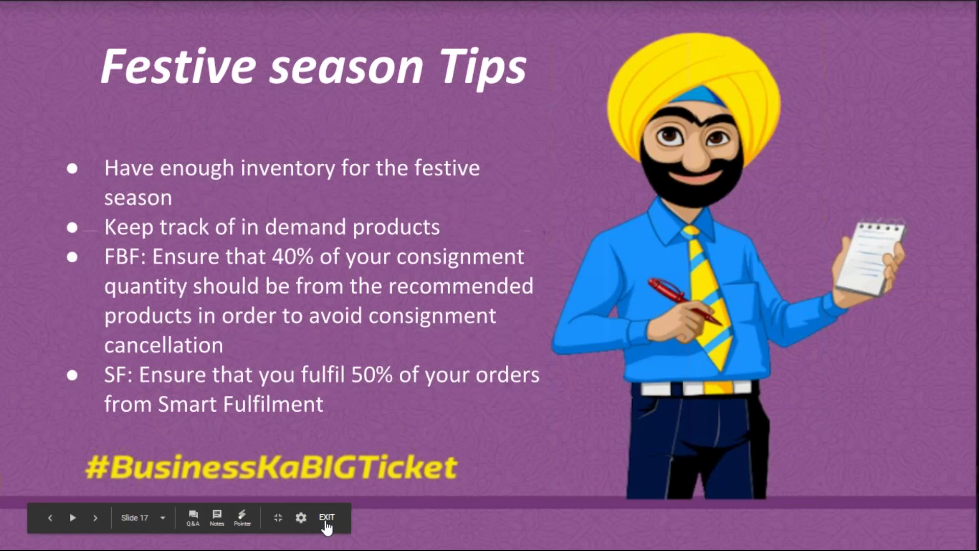
click(326, 519)
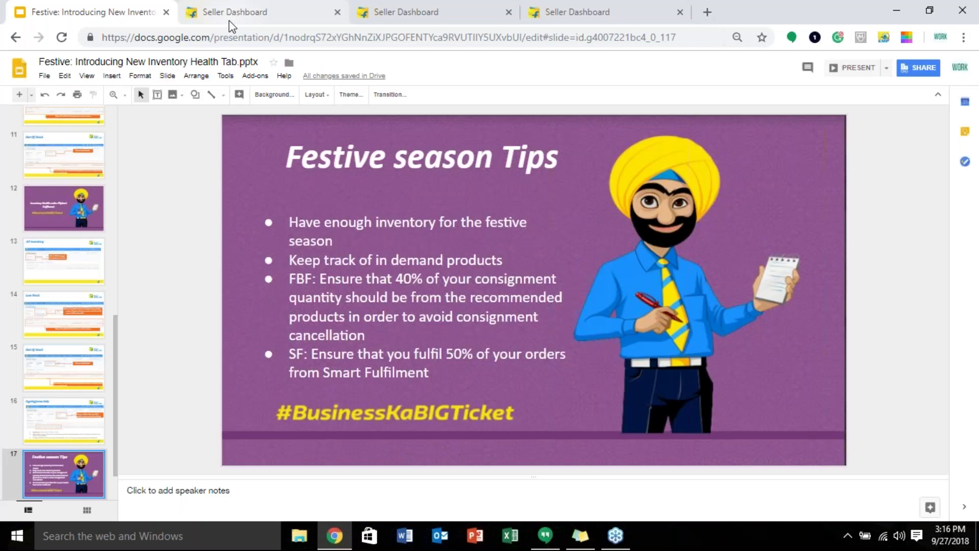
- Return to the Seller Dashboard, open Selection Insights, and set Product Trends to Other Categories
click(228, 20)
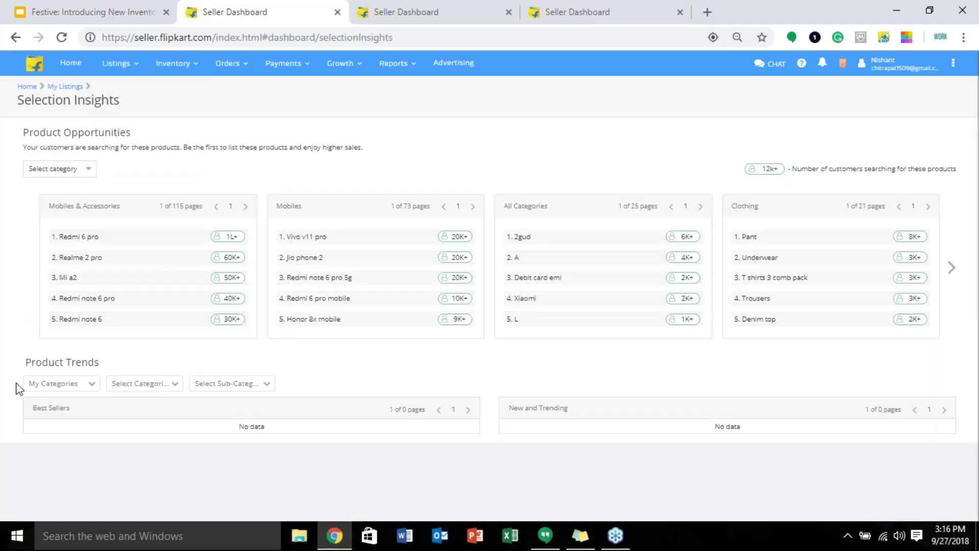
click(53, 388)
click(60, 421)
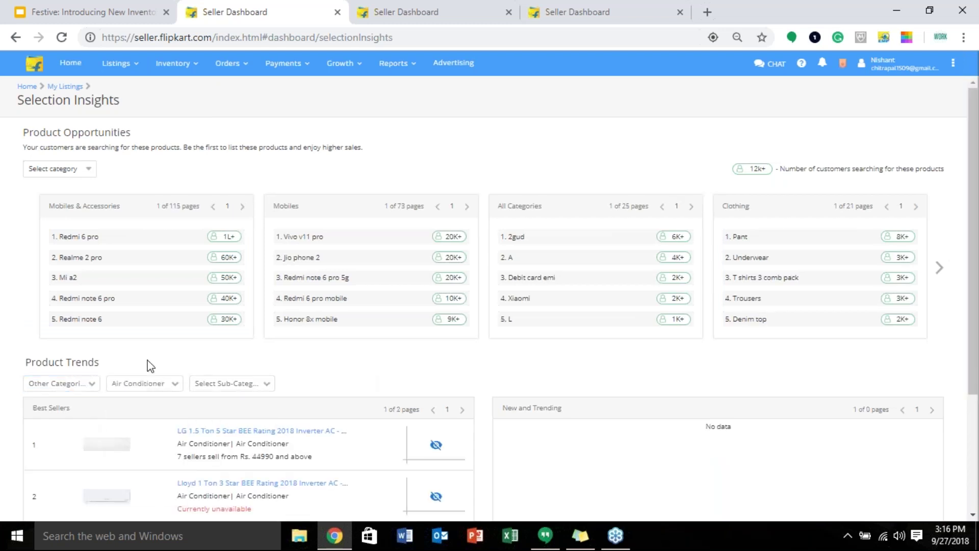
- Examine the Air Conditioner best sellers and their seller and price details, dismissing the feedback survey
scroll(448, 277, down, 3)
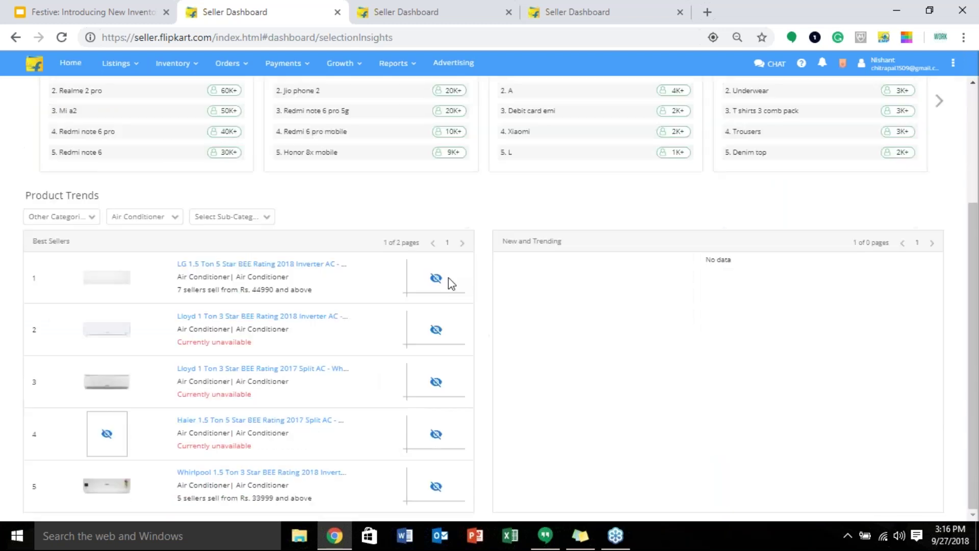
scroll(448, 277, up, 3)
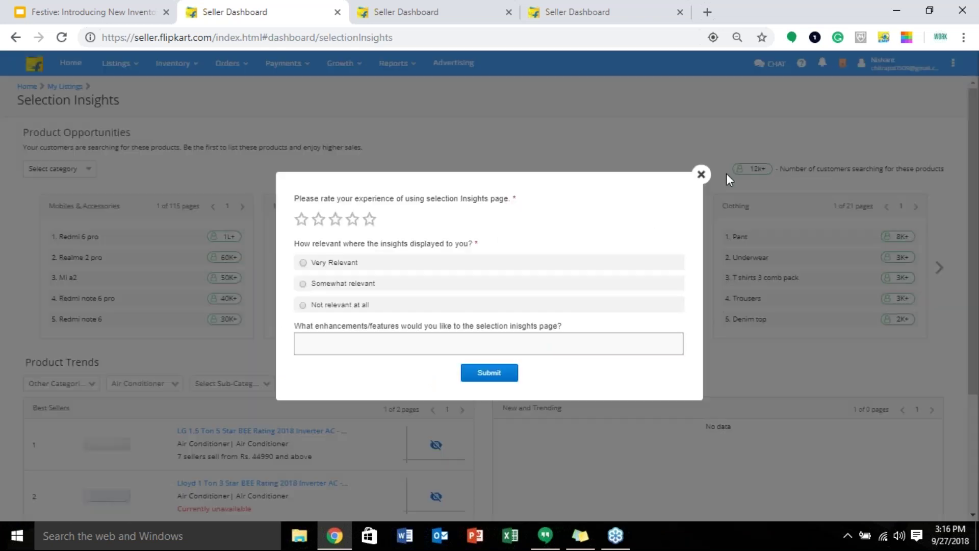
click(27, 219)
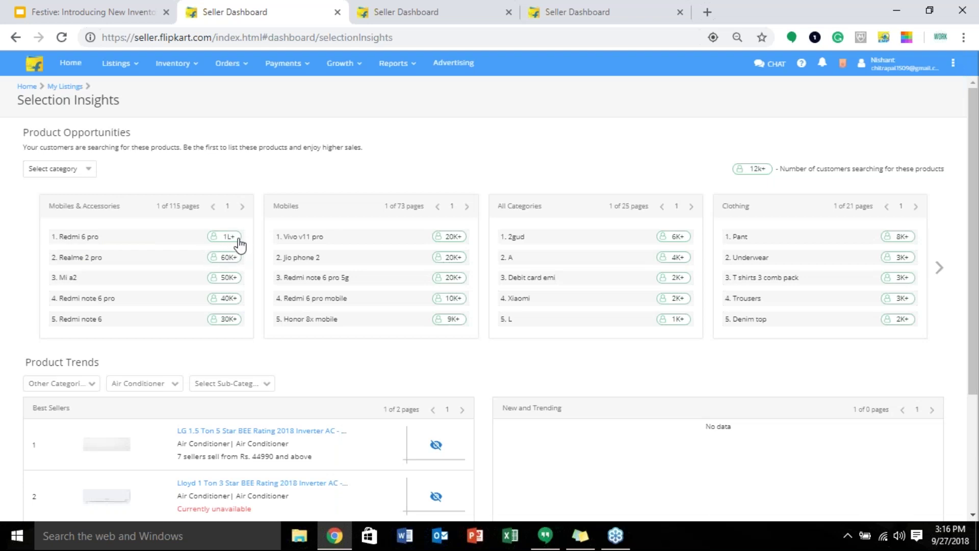
scroll(238, 355, down, 1)
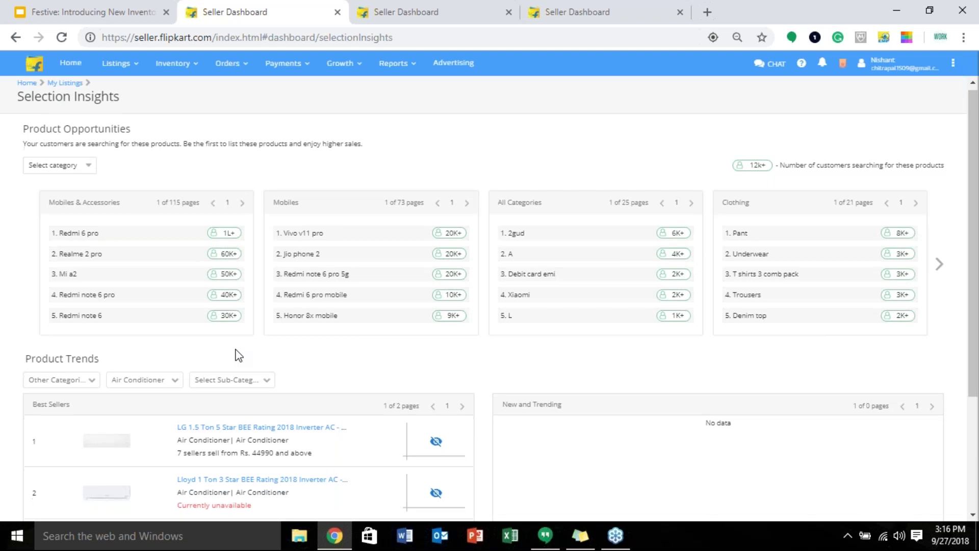
scroll(239, 355, down, 3)
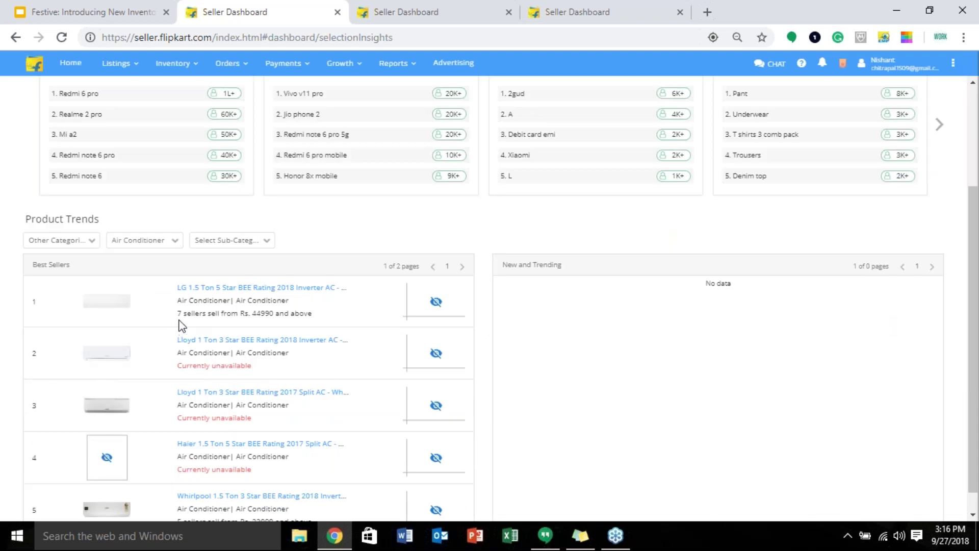
drag(181, 315, 244, 327)
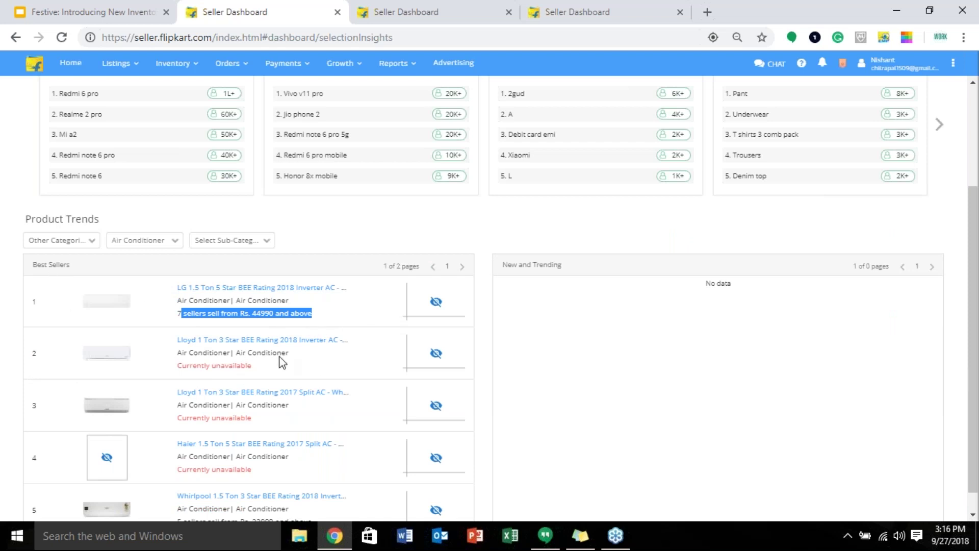
click(176, 313)
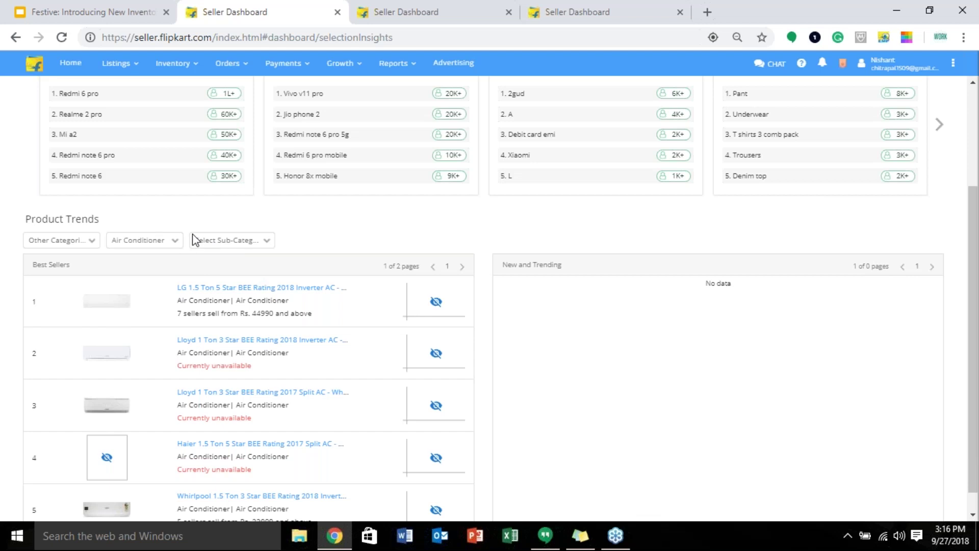
- Set the Product Trends category to Baby Care and view its best sellers and trending products
click(172, 250)
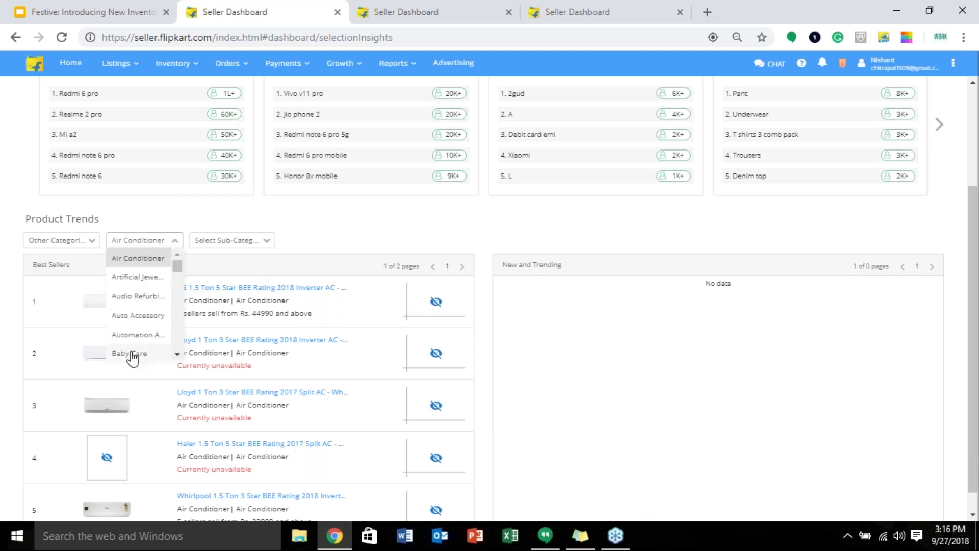
click(131, 353)
scroll(540, 349, down, 3)
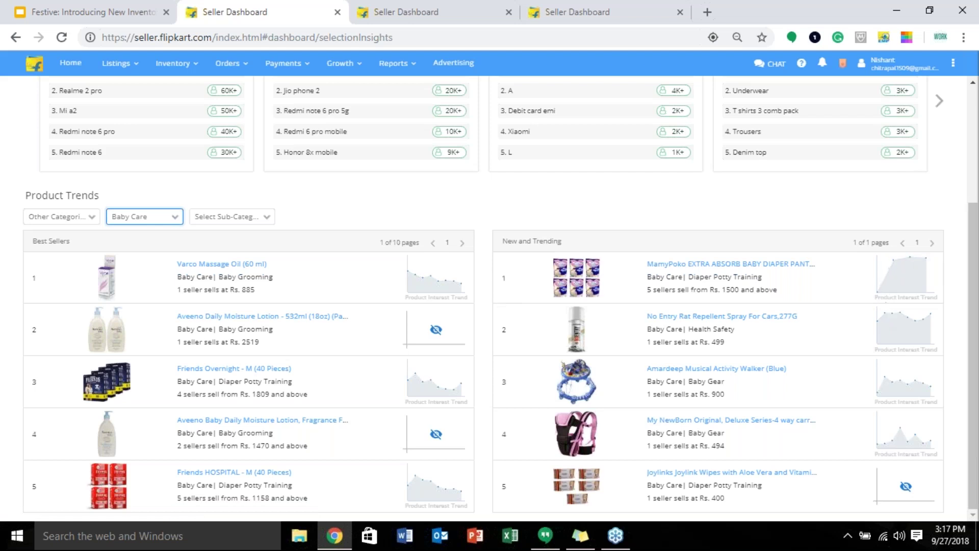
- Switch back to the Google Slides presentation and start the slideshow from the Festive season Tips slide
click(91, 14)
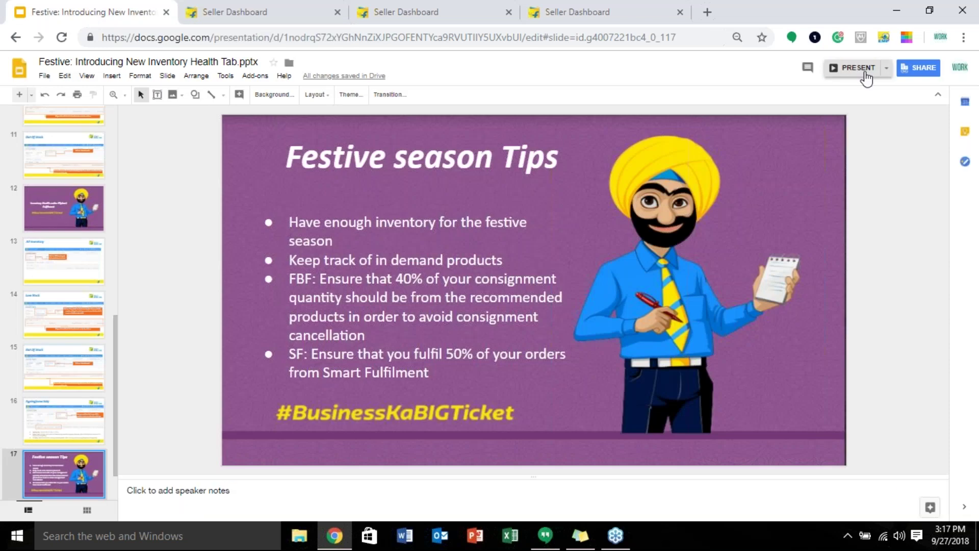
key(ctrl+F5)
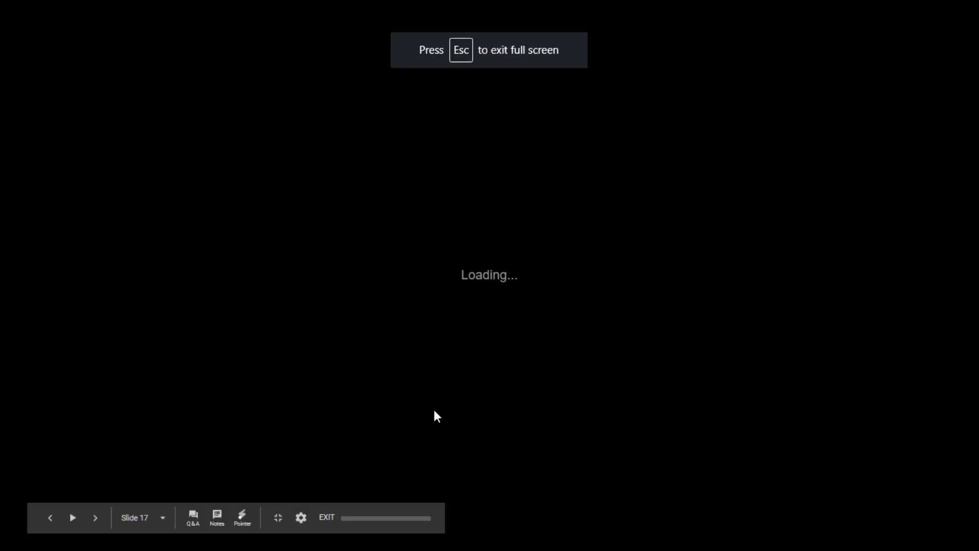